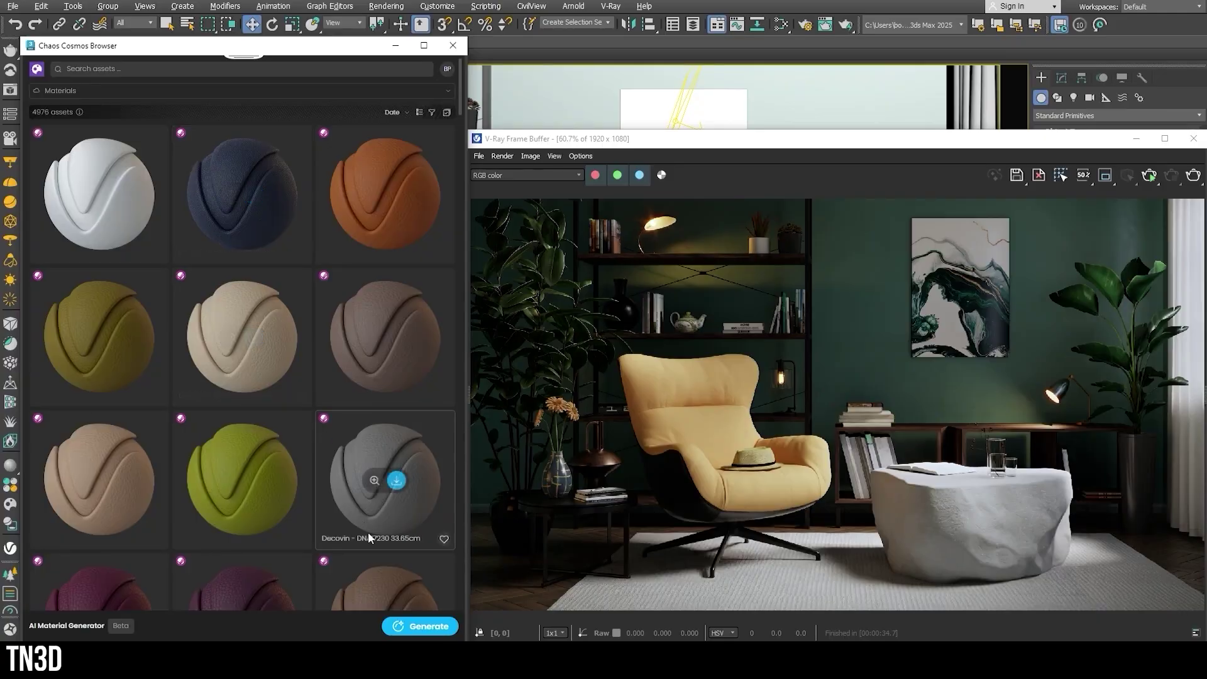
# Generate an AI material from Leather.jpg, save it as Leather_Material, then start one from Rock.jpg.
pyautogui.click(416, 627)
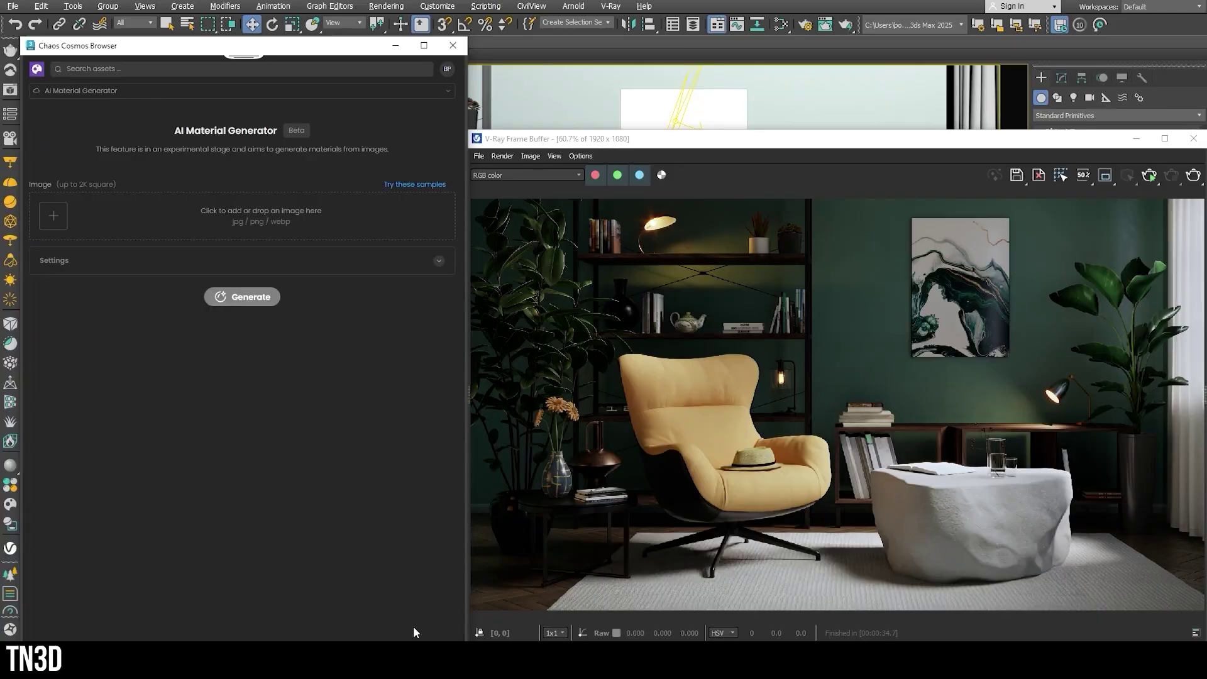
pyautogui.hotkey('alt', 'Tab')
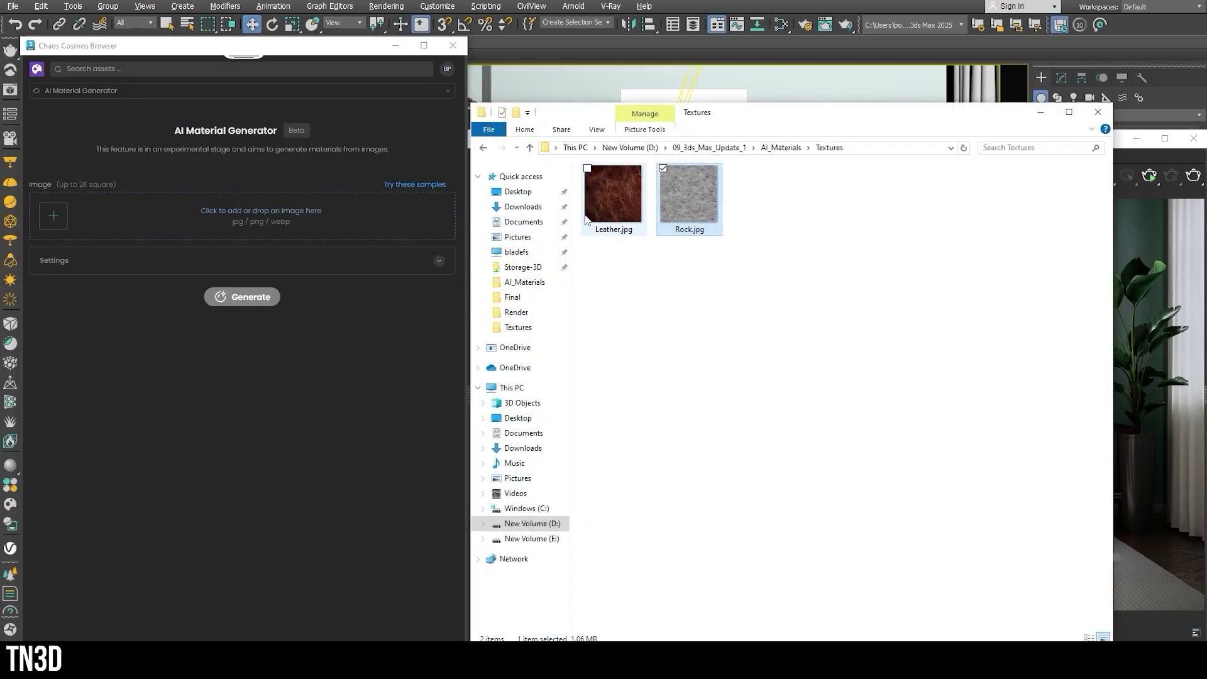
pyautogui.click(362, 250)
pyautogui.click(245, 514)
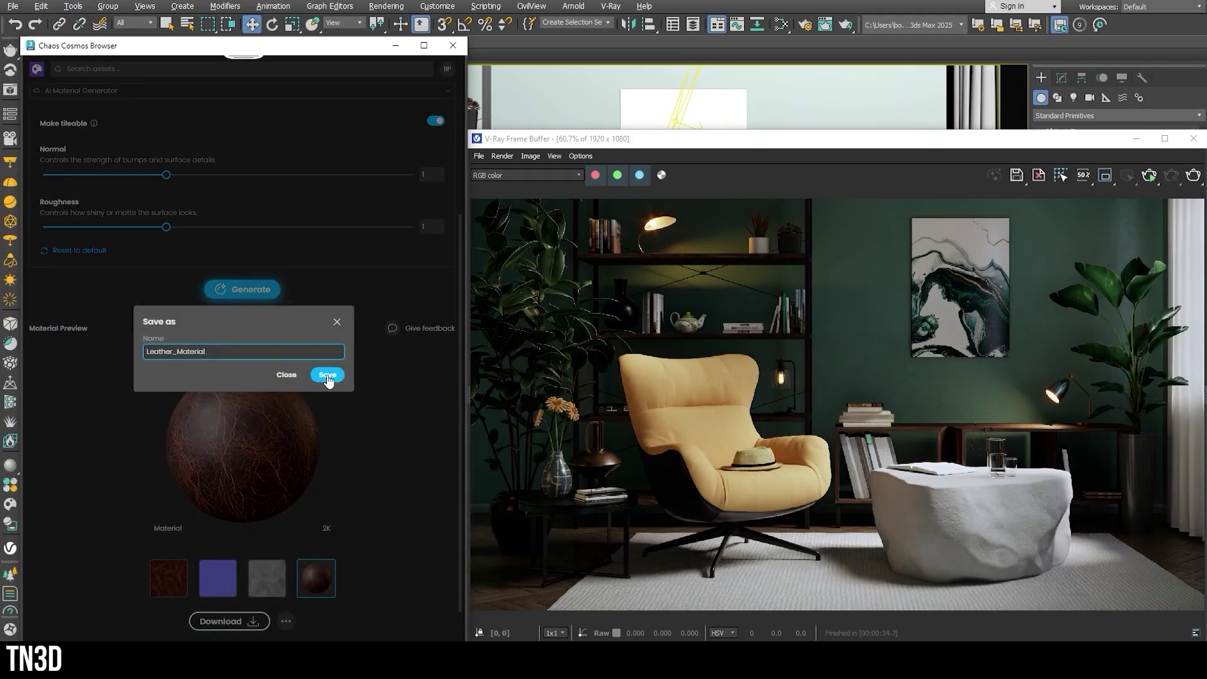
pyautogui.click(327, 375)
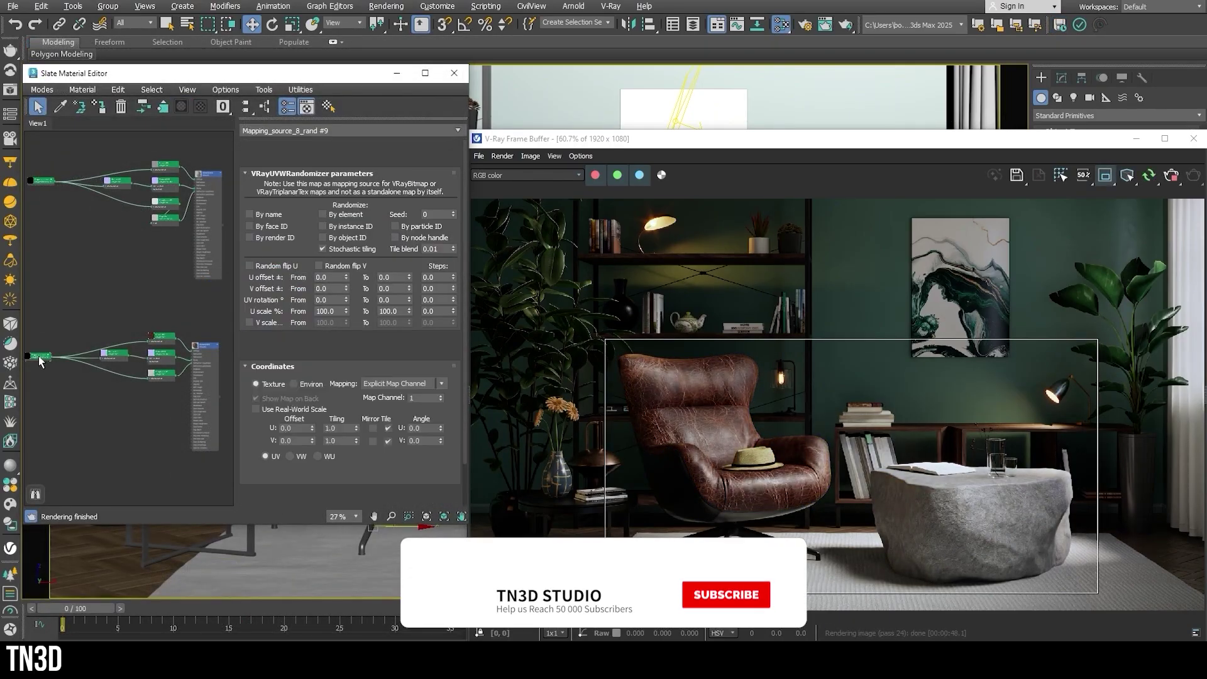
# Set the UVW randomizer's rotation limit to 360 and tiling to 5, including the second randomizer.
pyautogui.write('360')
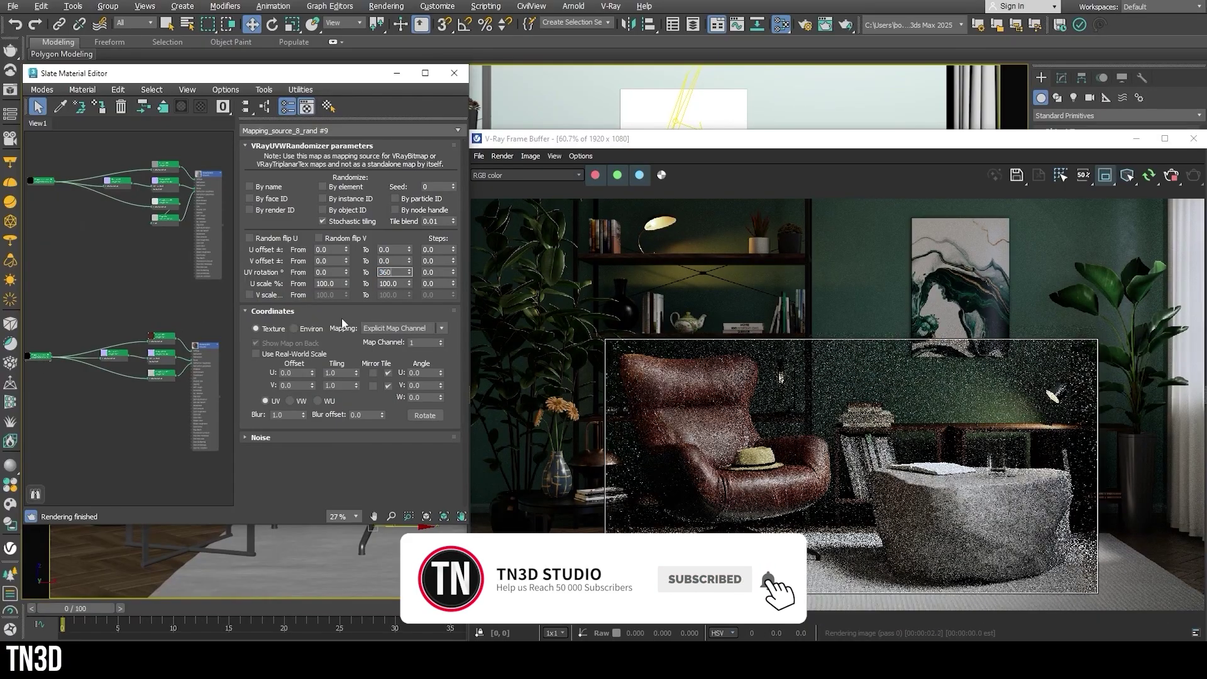
pyautogui.press('Tab')
pyautogui.write('5')
pyautogui.press('Tab')
pyautogui.write('5')
pyautogui.press('Return')
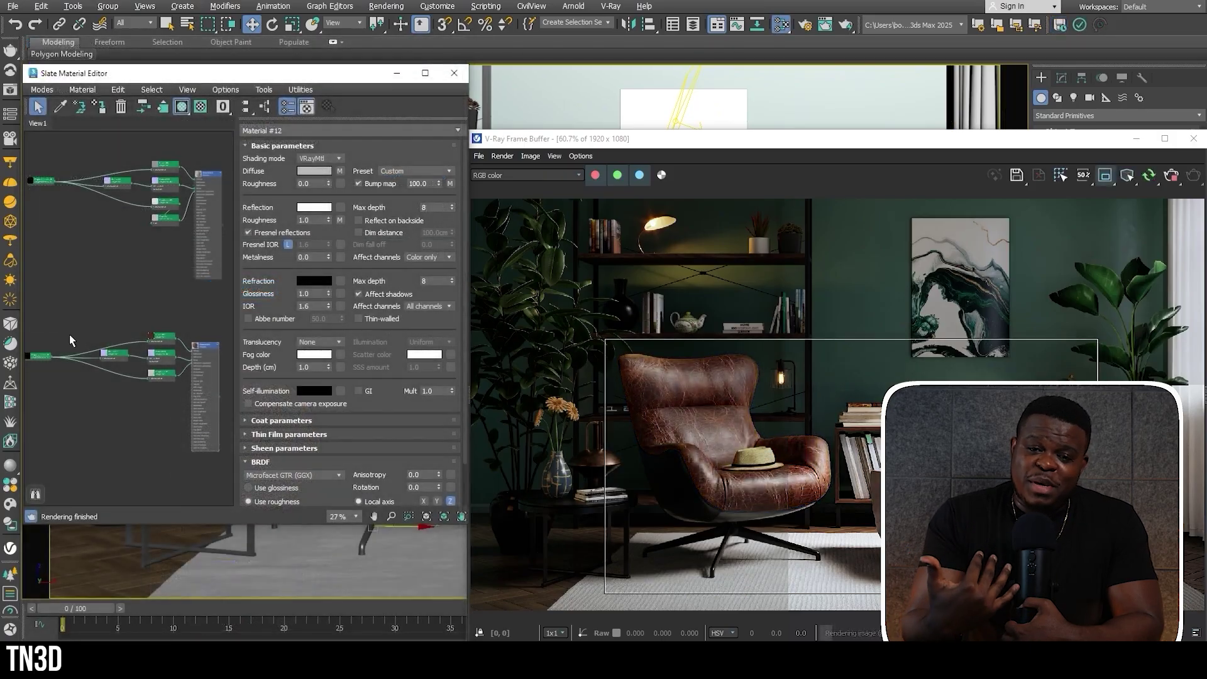
pyautogui.doubleClick(40, 356)
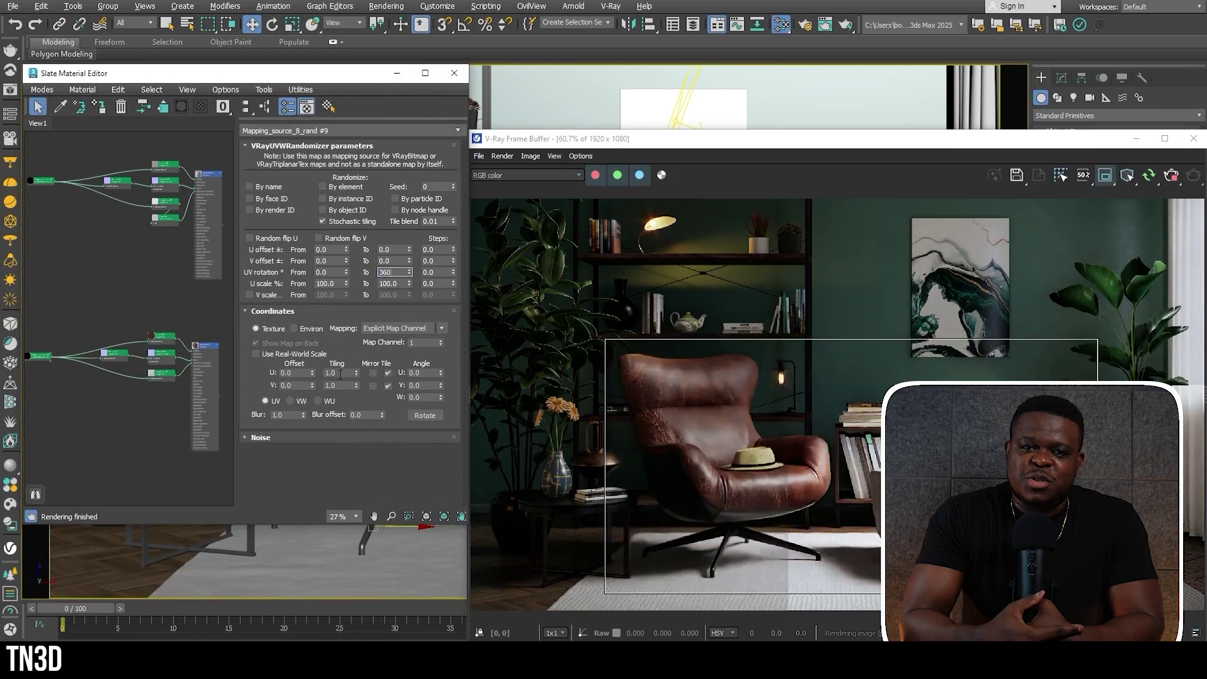
pyautogui.click(340, 374)
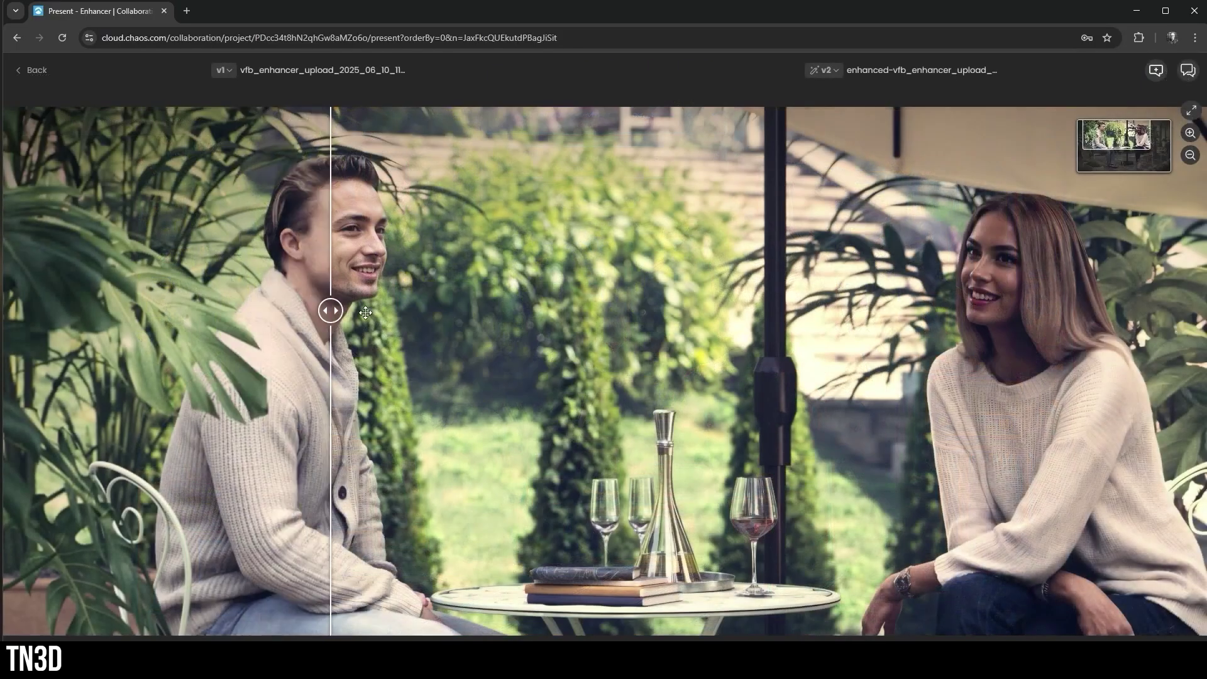
# Drag the split slider to reveal more of the original v1 render beside the enhanced v2.
pyautogui.moveTo(365, 312); pyautogui.dragTo(585, 326)
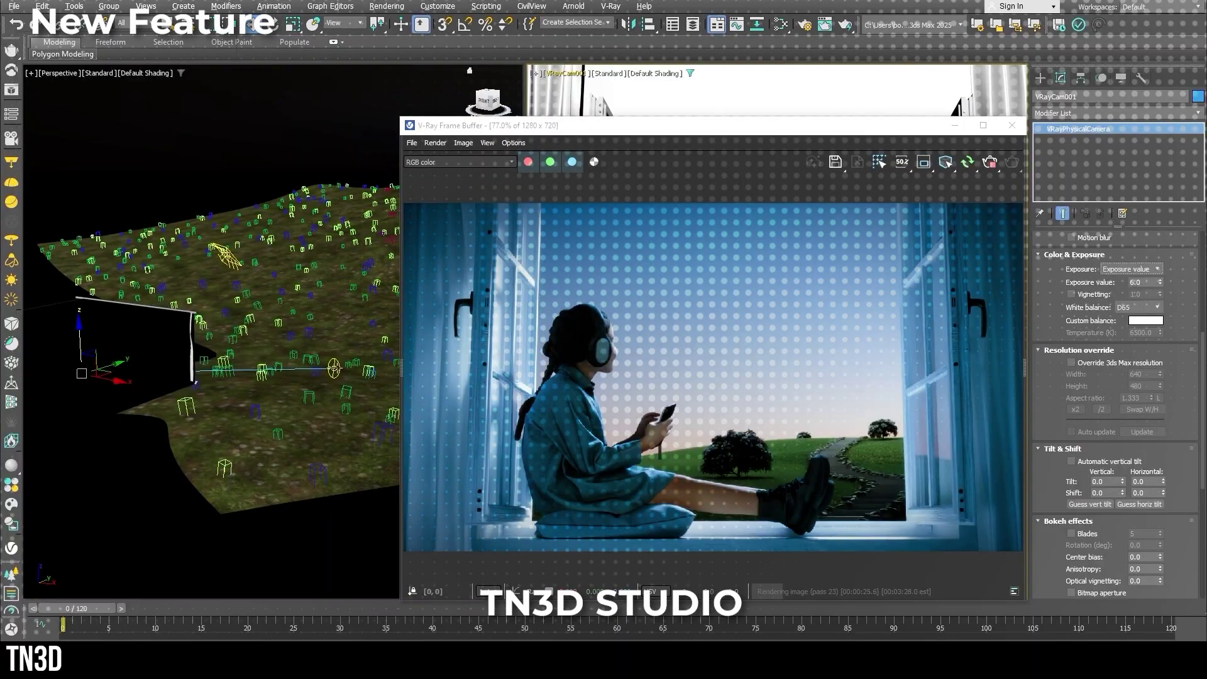
# Select VRaySun001 and enable Stars & Milky Way in its Night sky settings.
pyautogui.click(333, 369)
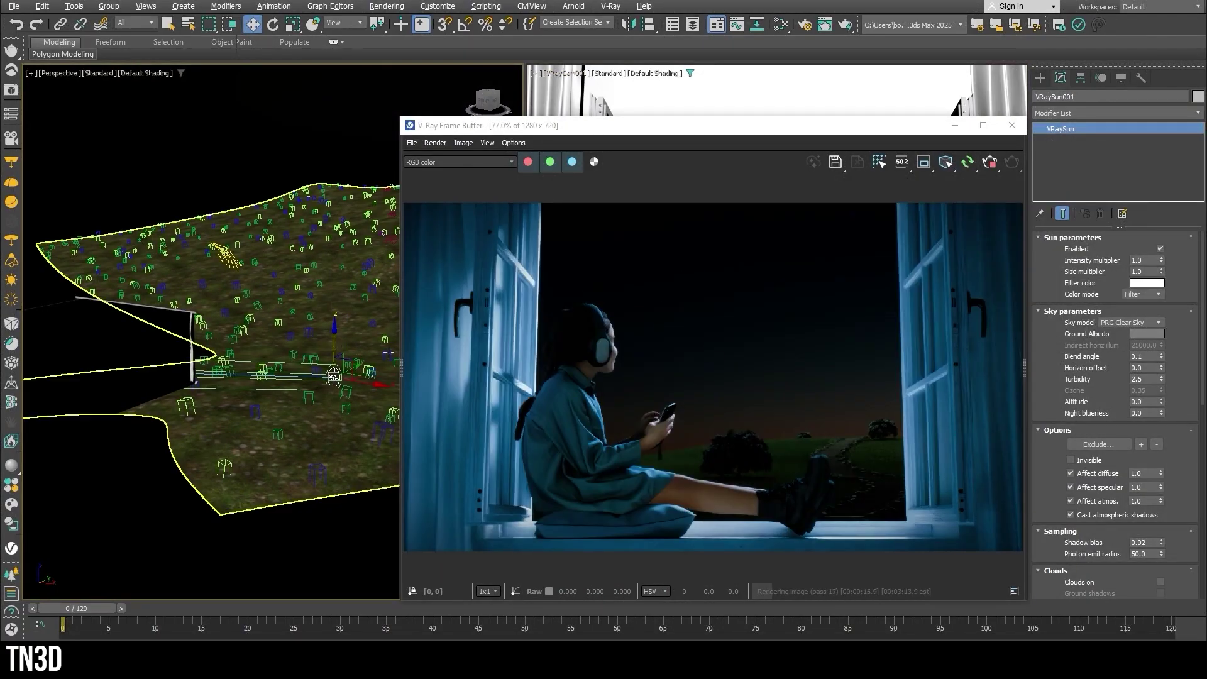
pyautogui.moveTo(1202, 397); pyautogui.dragTo(1197, 598)
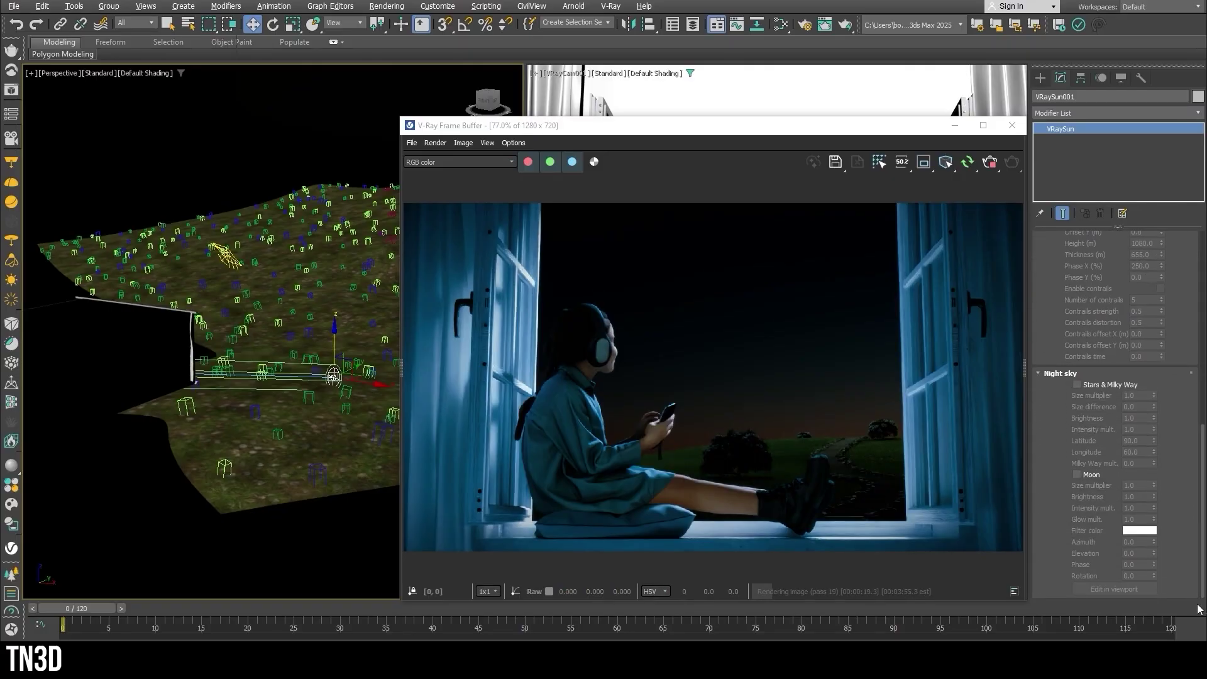
pyautogui.click(1076, 385)
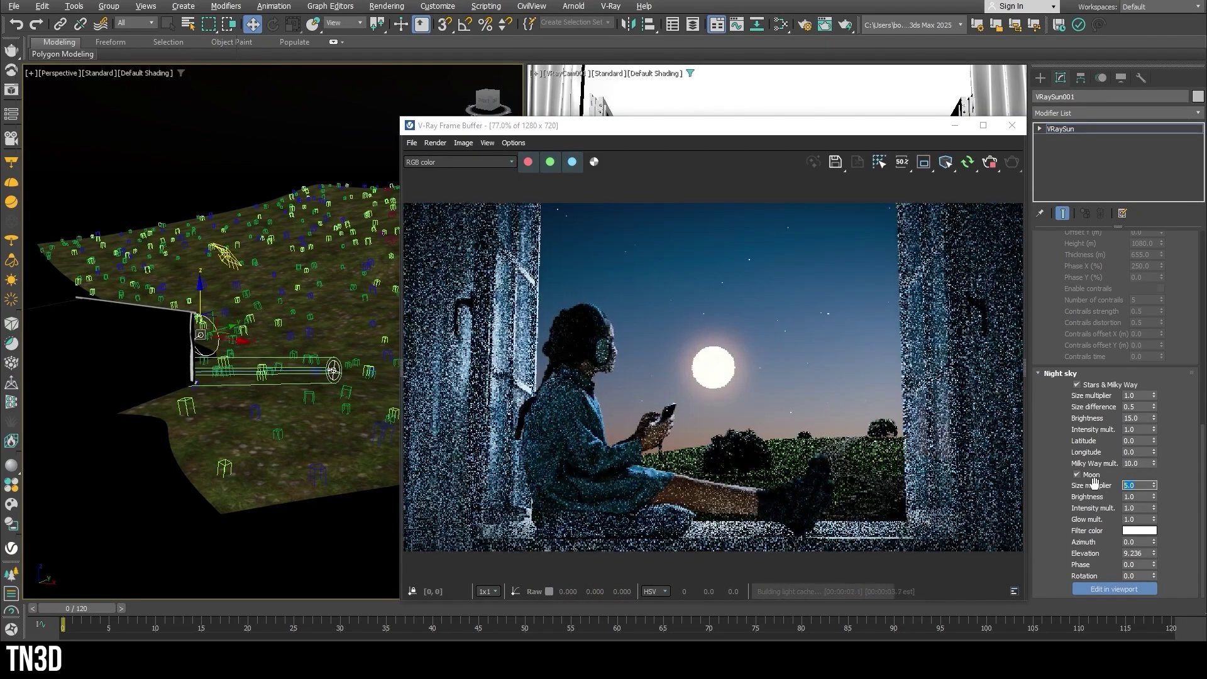
# Set moon phase to 90 and Milky Way multiplier to 45, and place the moon in the scene.
pyautogui.write('90')
pyautogui.press('Return')
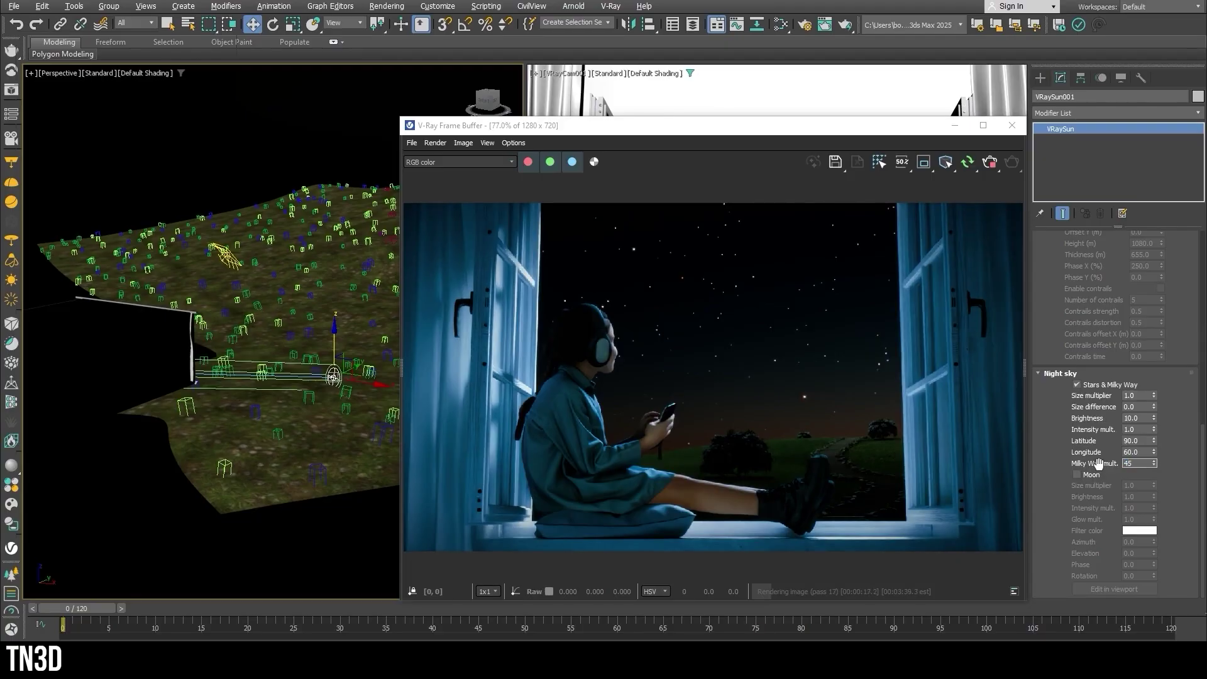
pyautogui.press('Return')
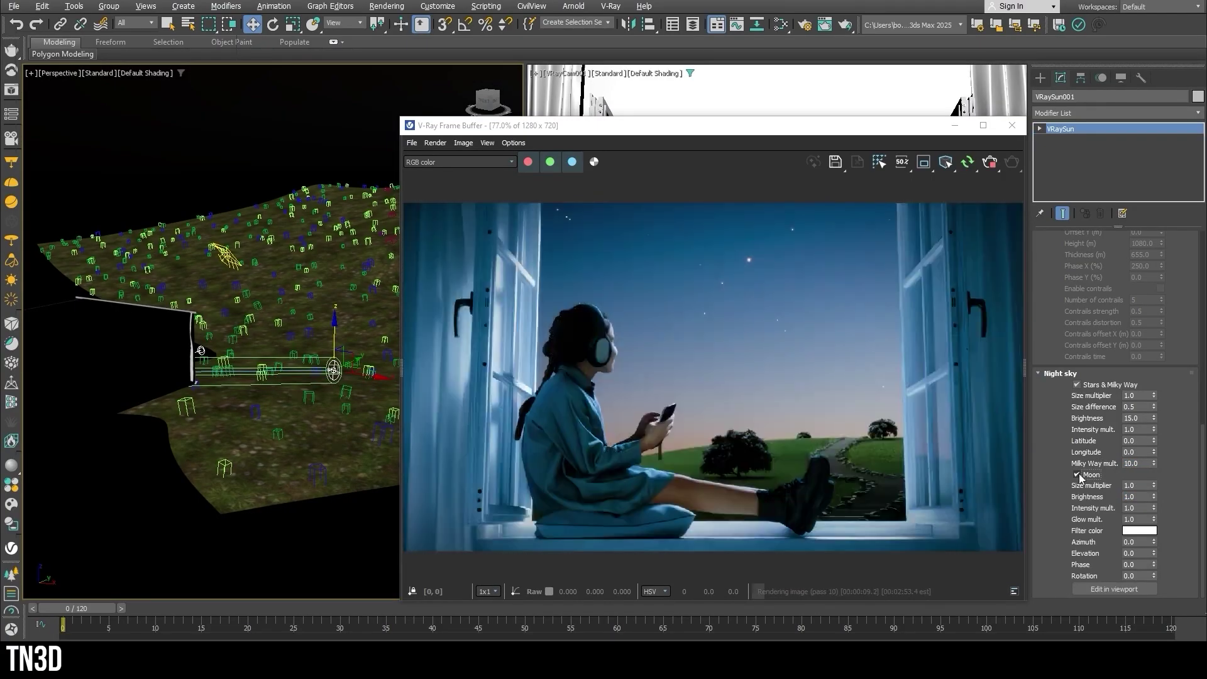
pyautogui.click(1113, 589)
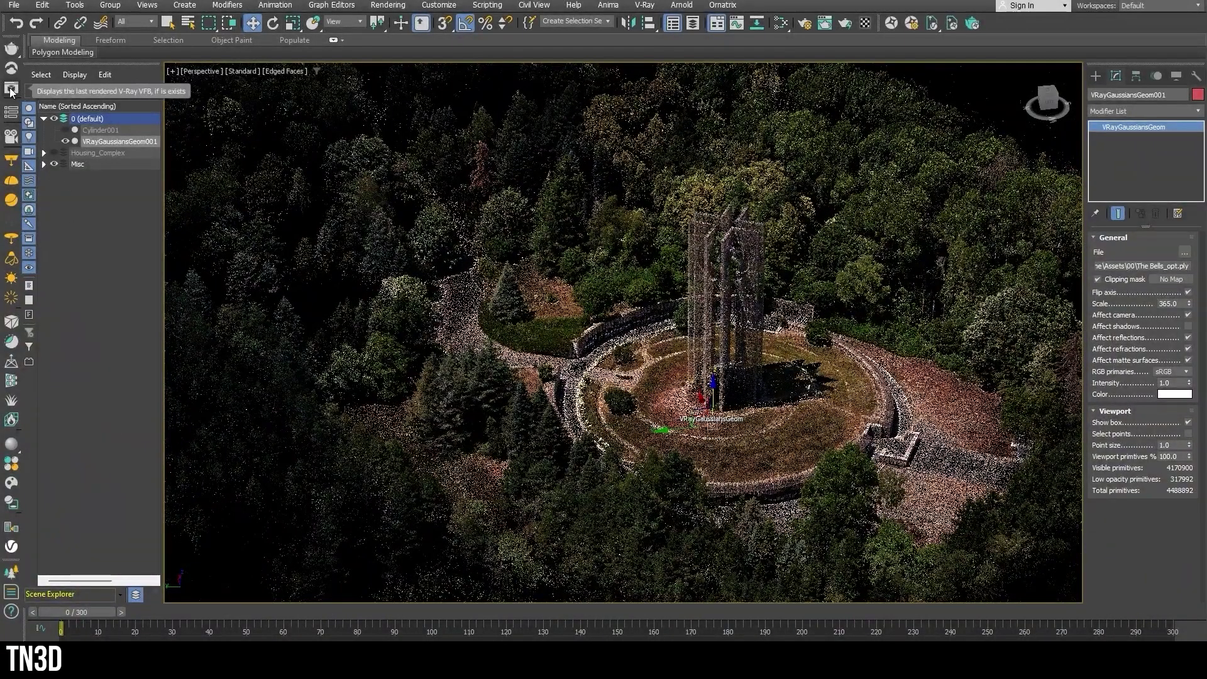
# Render the bell-tower Gaussian splat scene and close the frame window.
pyautogui.click(11, 91)
pyautogui.click(583, 212)
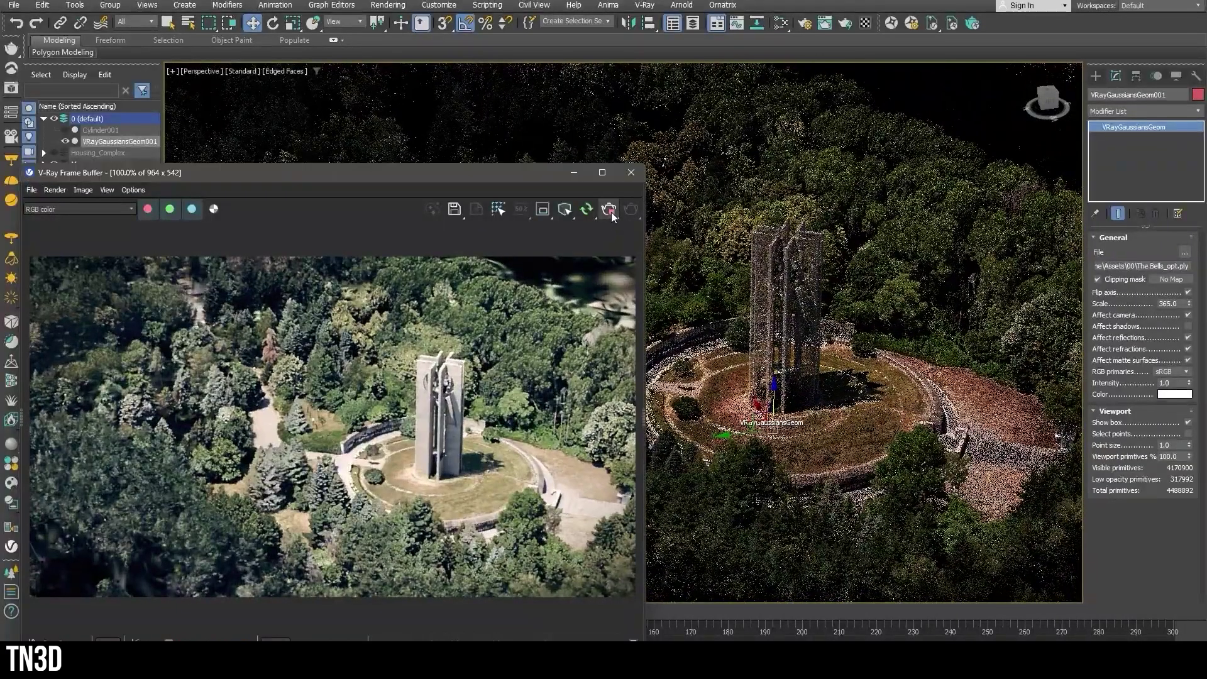
pyautogui.click(631, 172)
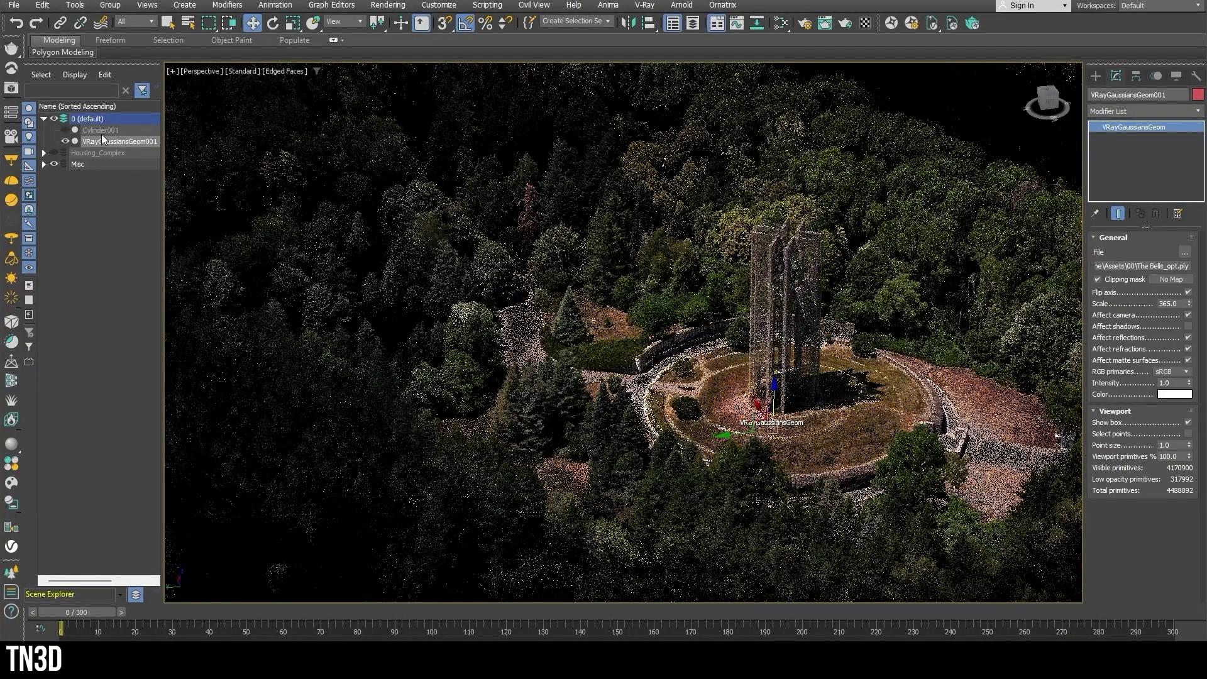
# Unhide Cylinder001 and frame it over the splat from above.
pyautogui.click(65, 130)
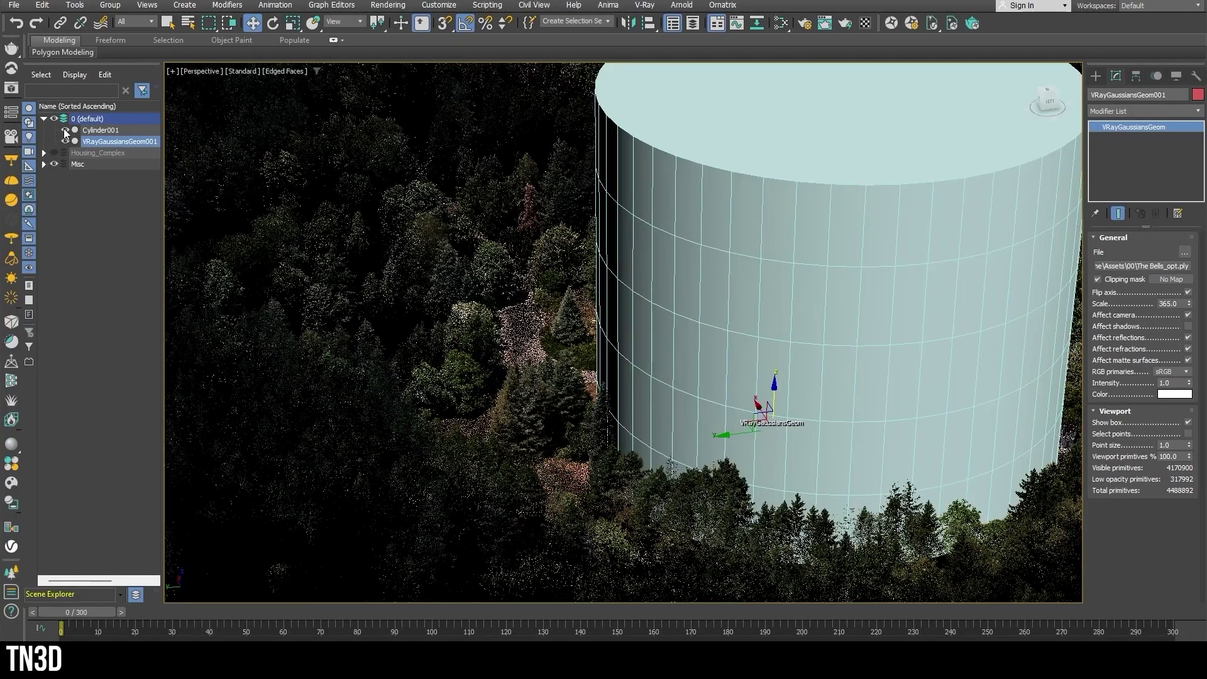
pyautogui.scroll(-3, 848, 314)
pyautogui.keyDown('alt'); pyautogui.moveTo(856, 332); pyautogui.dragTo(823, 320, button='middle'); pyautogui.keyUp('alt')
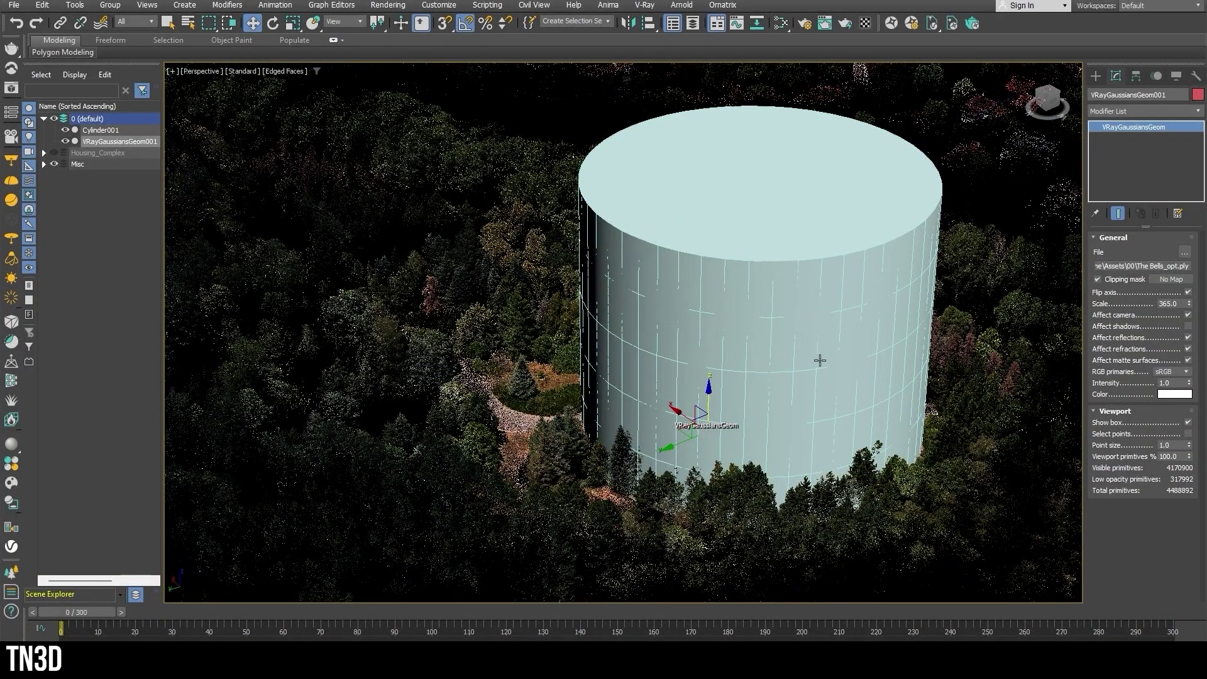
pyautogui.moveTo(820, 360); pyautogui.dragTo(528, 369, button='middle')
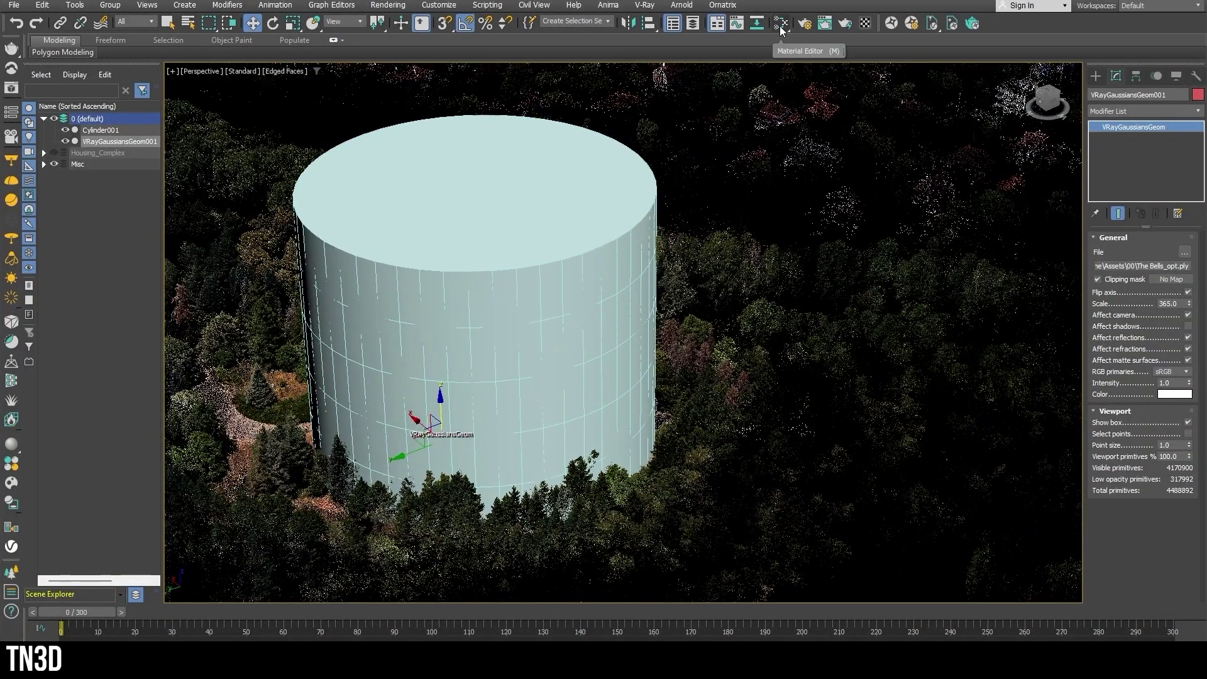
# Add a VRayDistanceTex using Cylinder001 as the splat's clipping mask and view the housing complex.
pyautogui.click(780, 25)
pyautogui.moveTo(544, 299); pyautogui.dragTo(1170, 279)
pyautogui.click(344, 209)
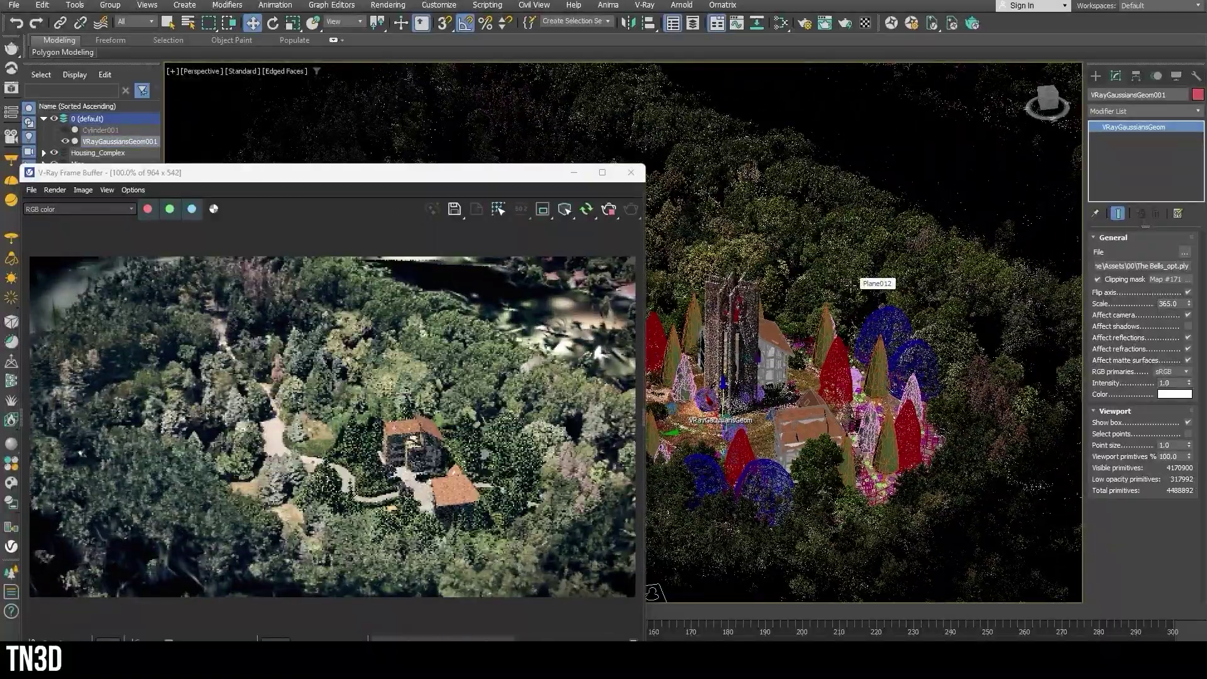
pyautogui.scroll(3, 737, 369)
pyautogui.moveTo(737, 368); pyautogui.dragTo(782, 283, button='middle')
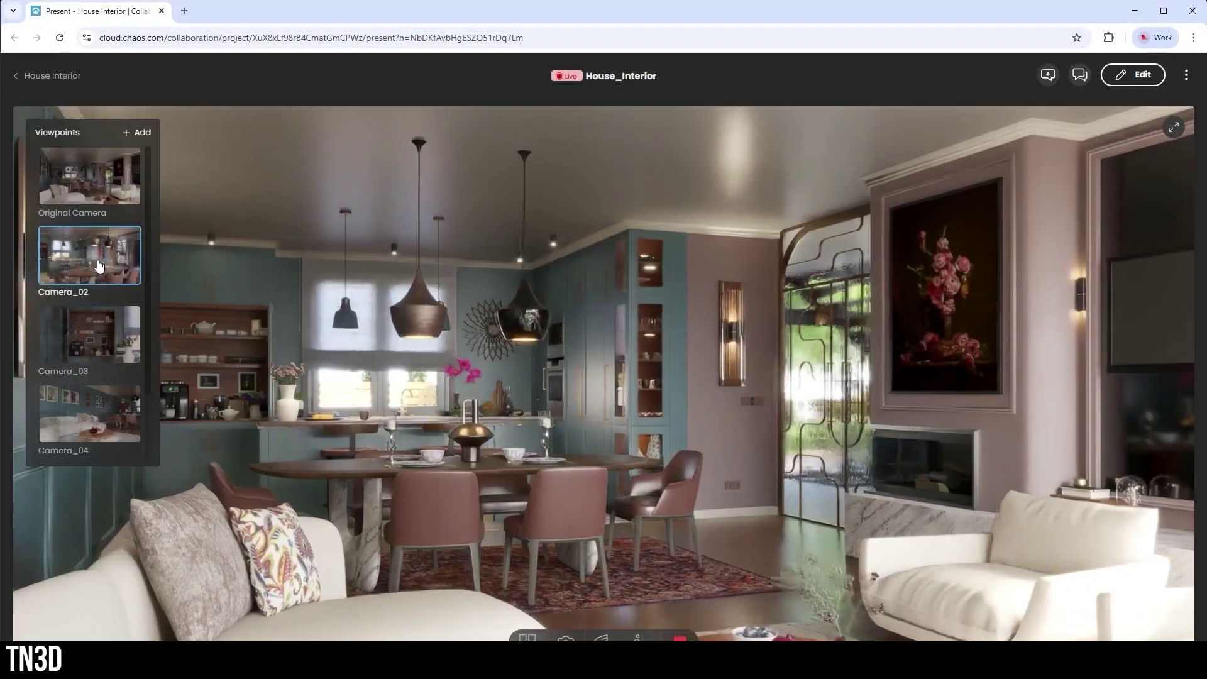
# Fly to Camera_03 and Camera_04, turn toward the dining area, and save a custom viewpoint.
pyautogui.click(99, 333)
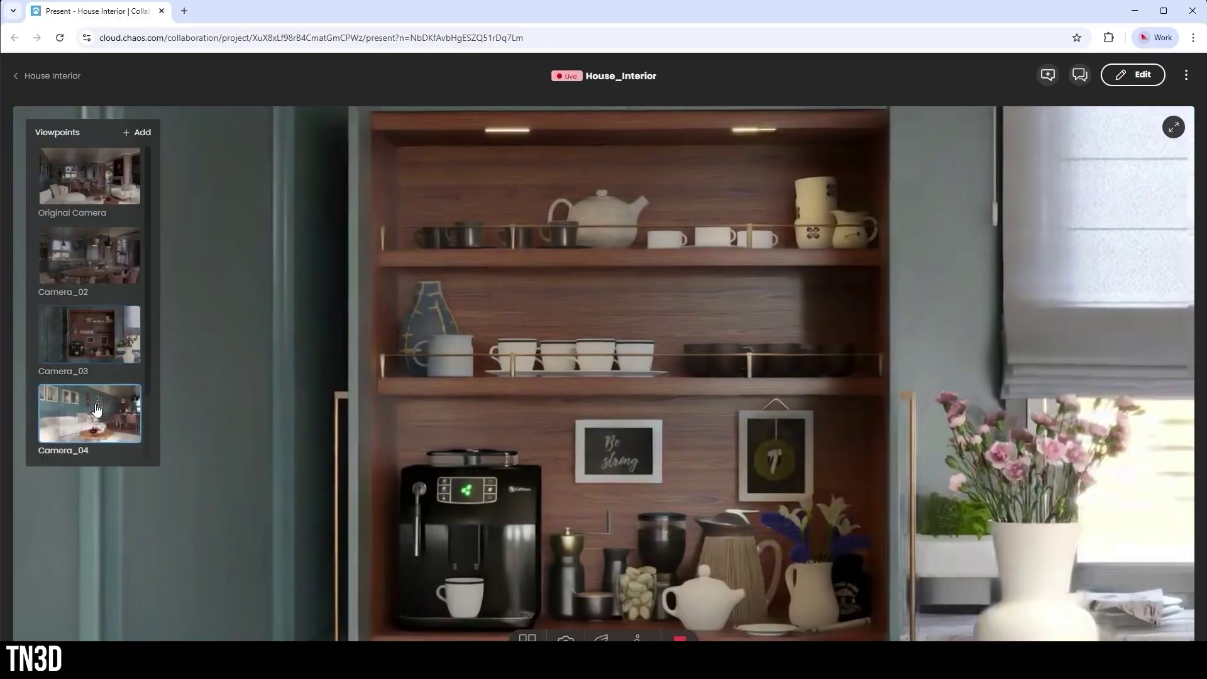
pyautogui.click(96, 409)
pyautogui.moveTo(264, 402); pyautogui.dragTo(616, 402)
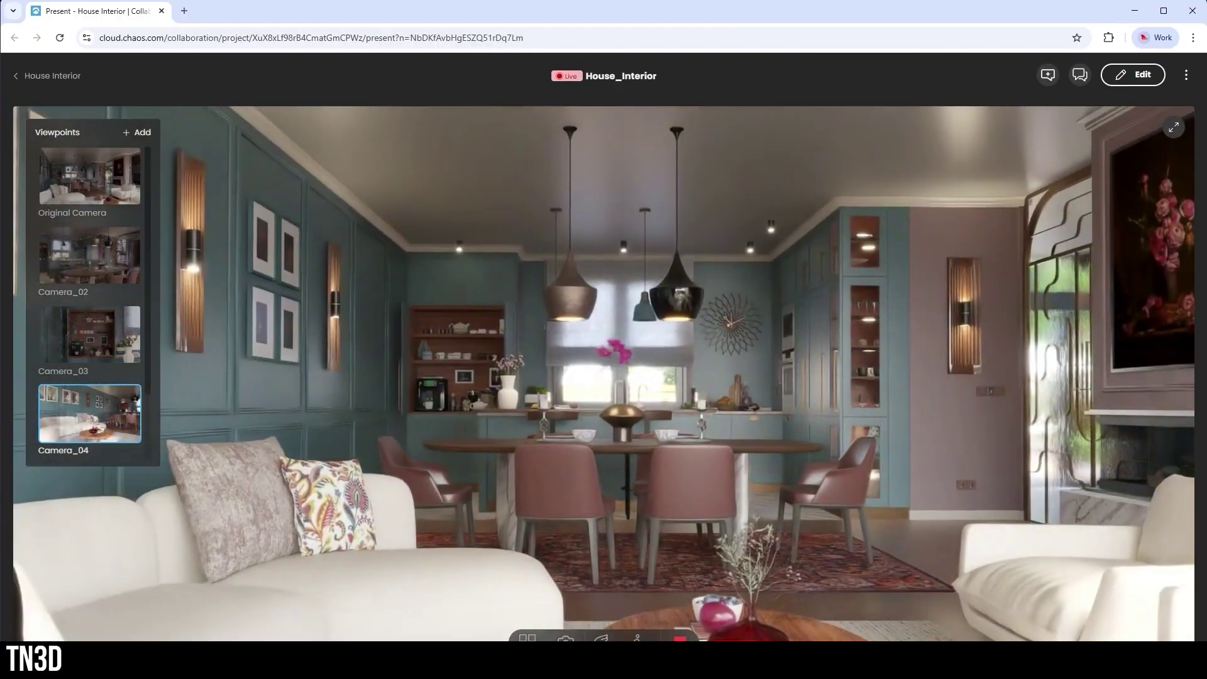
pyautogui.click(138, 132)
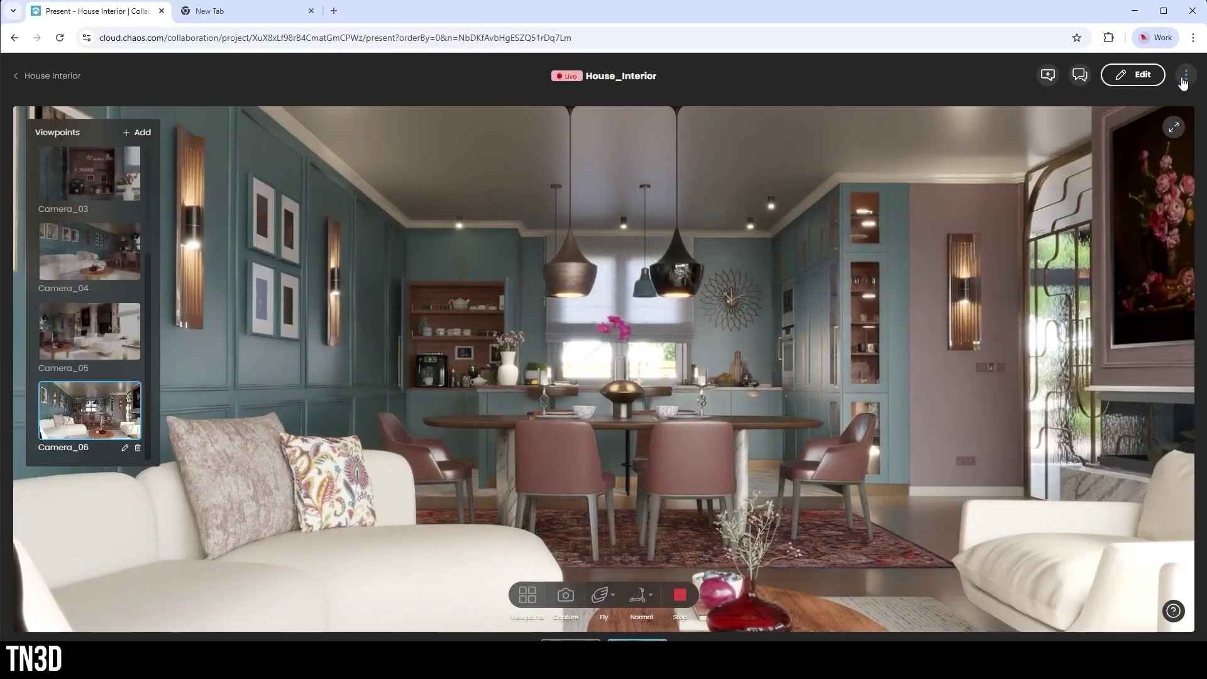
# Share the scene, post a comment pin about changing the vase, and open House_Art_Deco_Interior.max.
pyautogui.click(1104, 108)
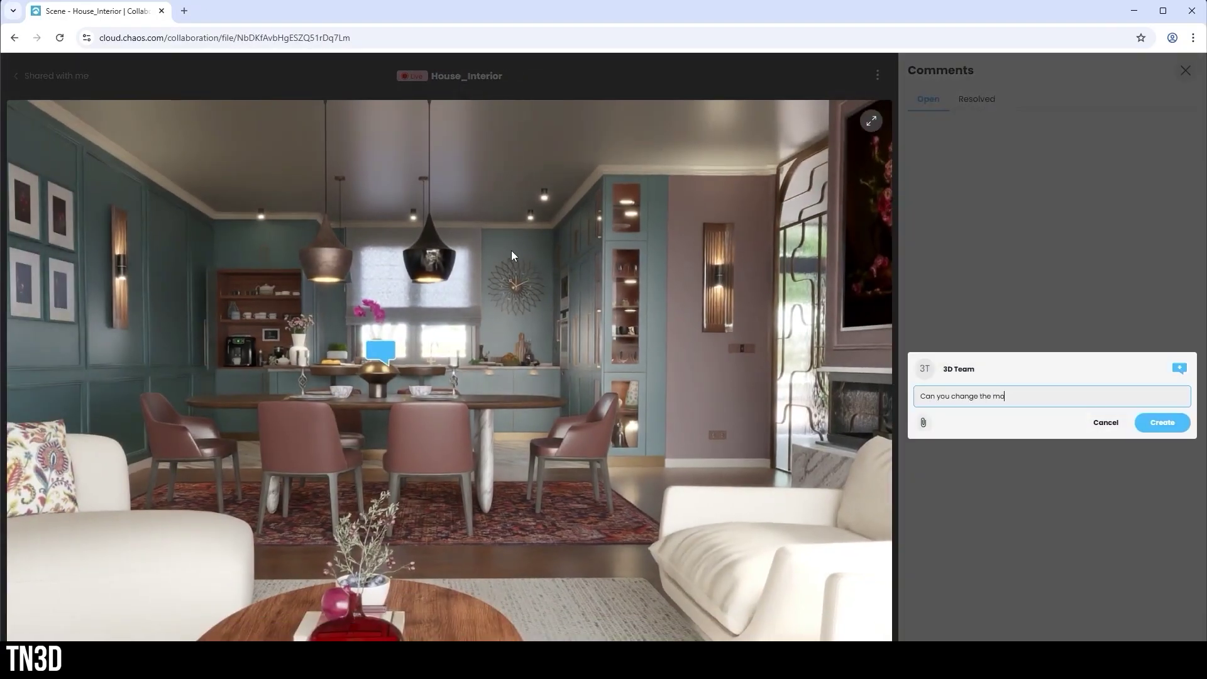
pyautogui.click(1149, 425)
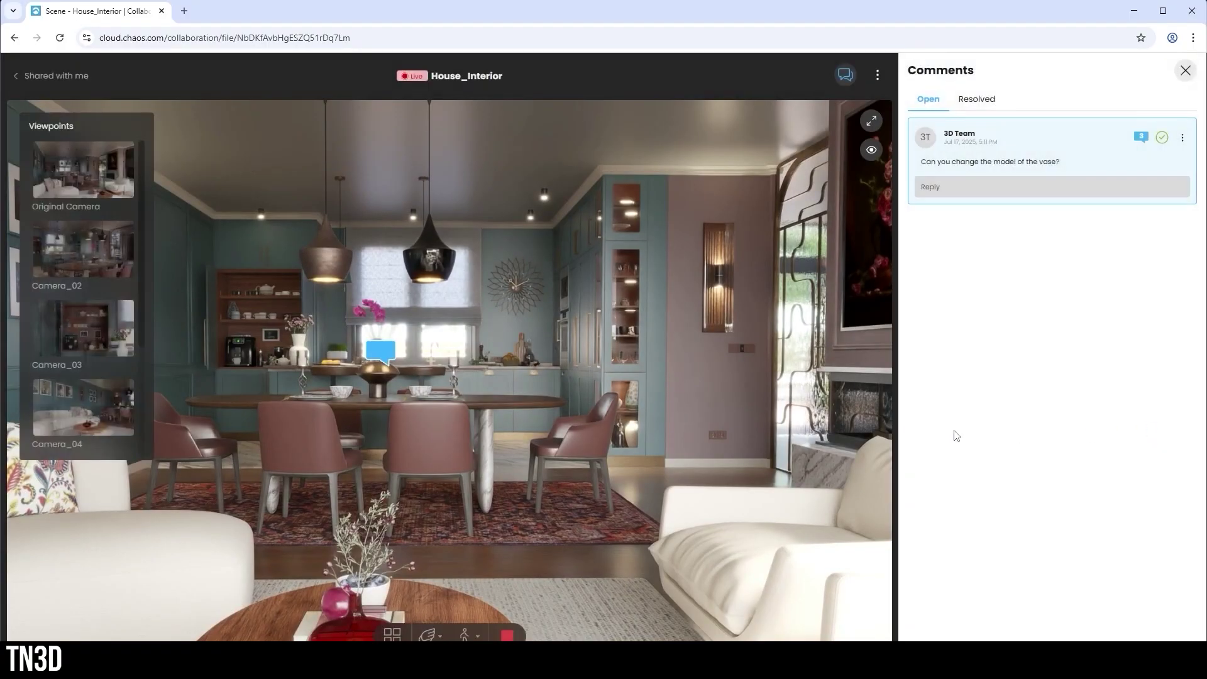
pyautogui.click(605, 408)
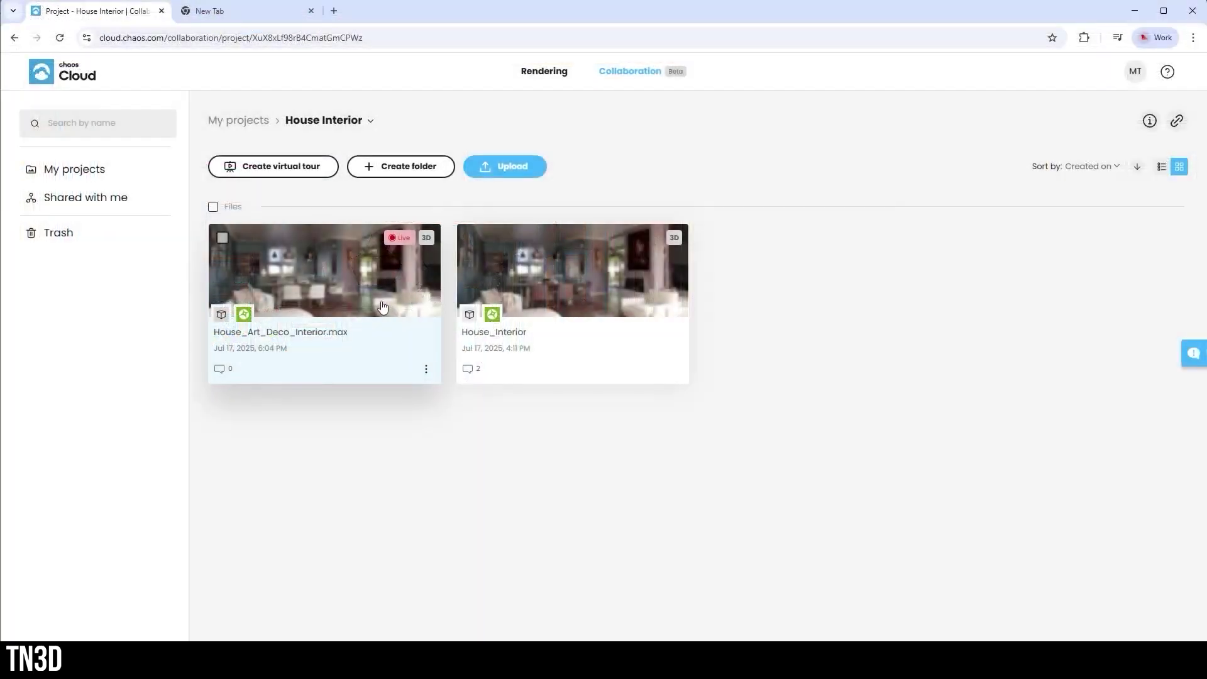
pyautogui.click(383, 306)
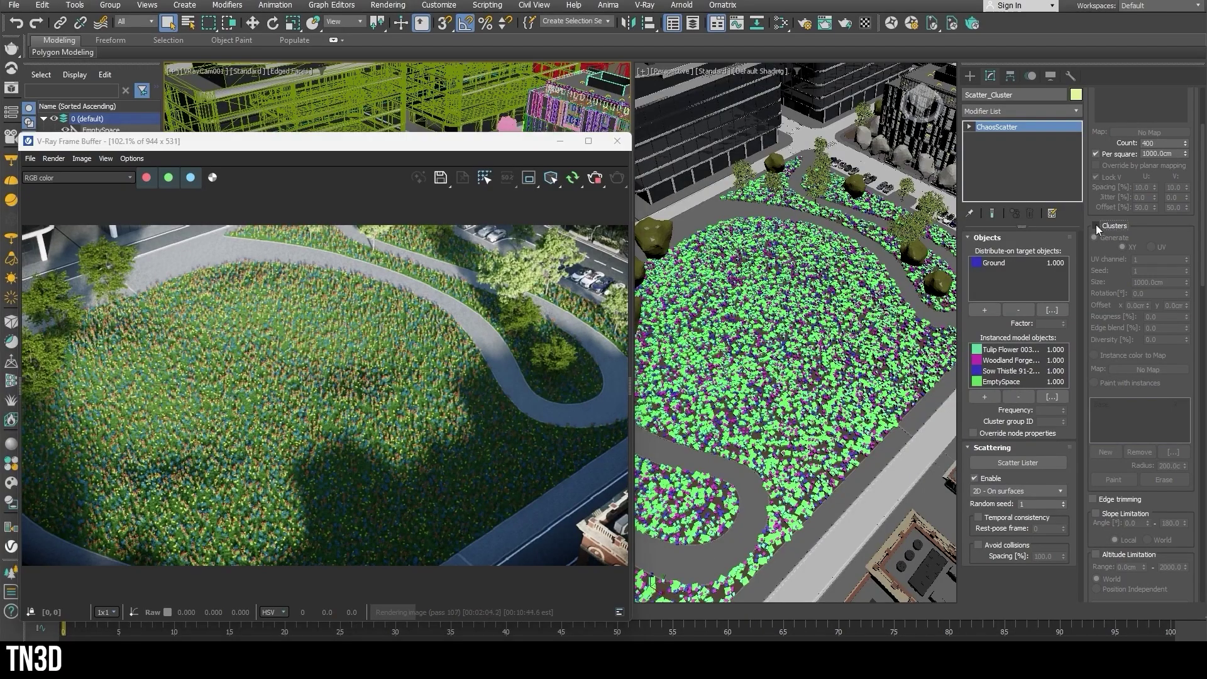
# Enable Scatter clusters at 500 cm size, zero rotation and roughness, and 61.47% edge blend.
pyautogui.click(1096, 225)
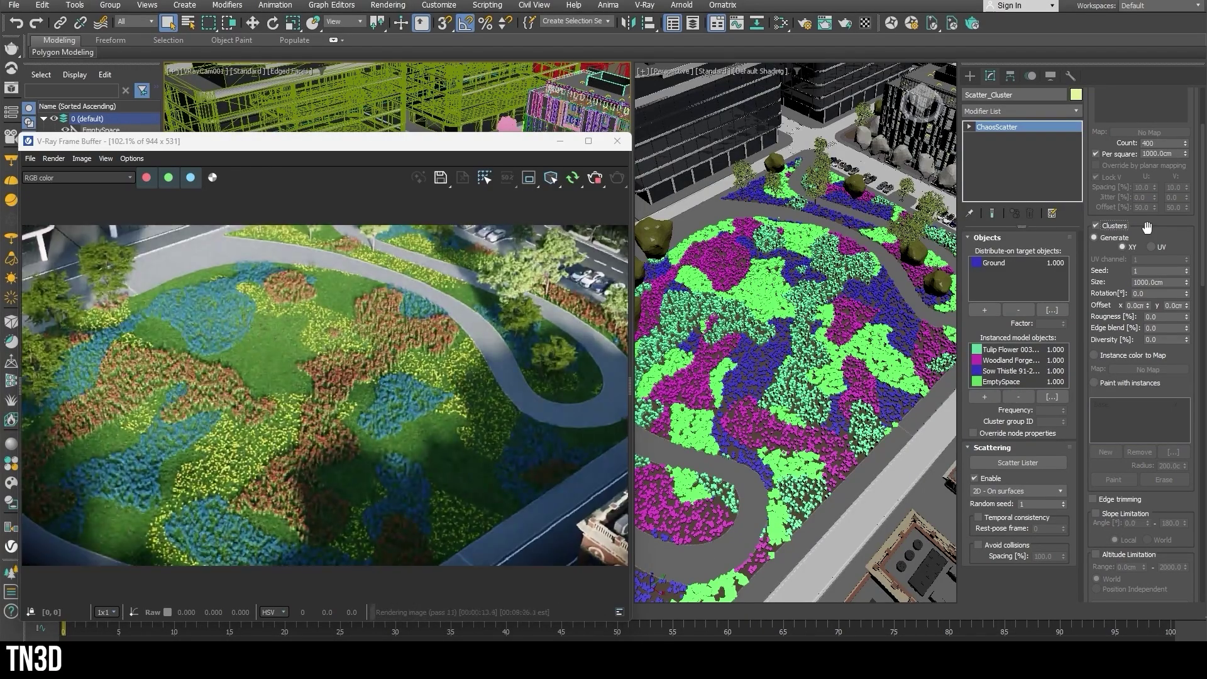
pyautogui.moveTo(1185, 282); pyautogui.dragTo(1188, 337)
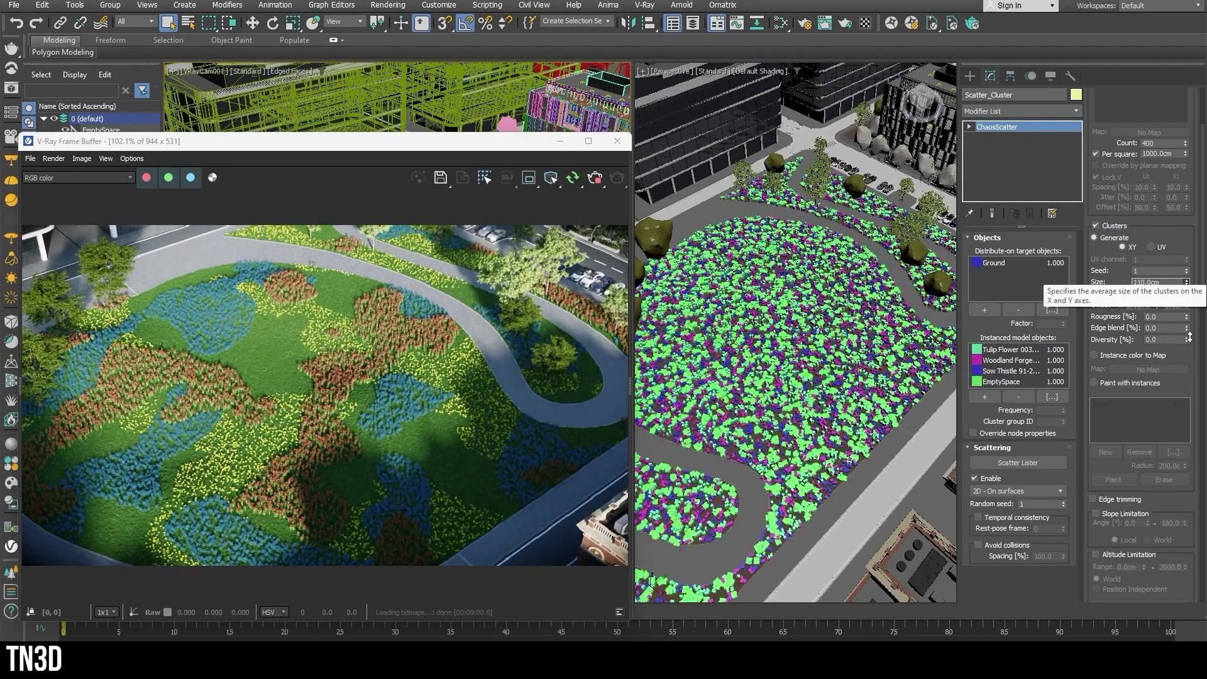
pyautogui.moveTo(1188, 287); pyautogui.dragTo(1180, 228)
pyautogui.rightClick(1186, 293)
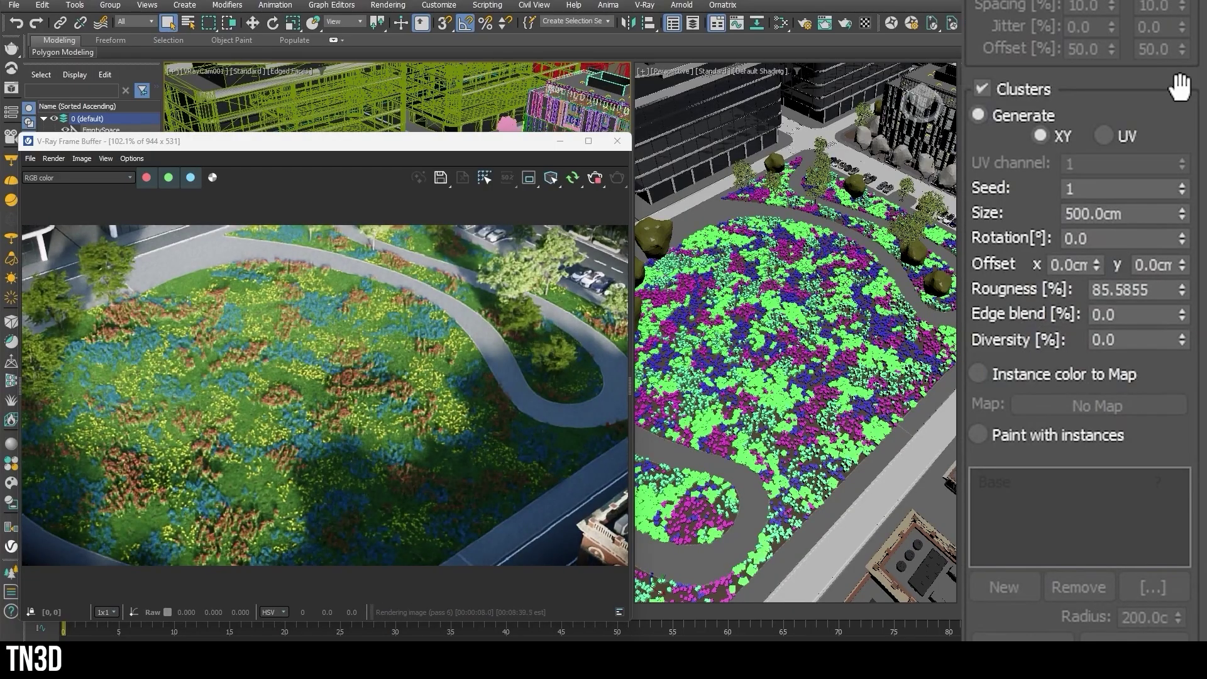
pyautogui.rightClick(1181, 289)
pyautogui.moveTo(1182, 314); pyautogui.dragTo(1158, 75)
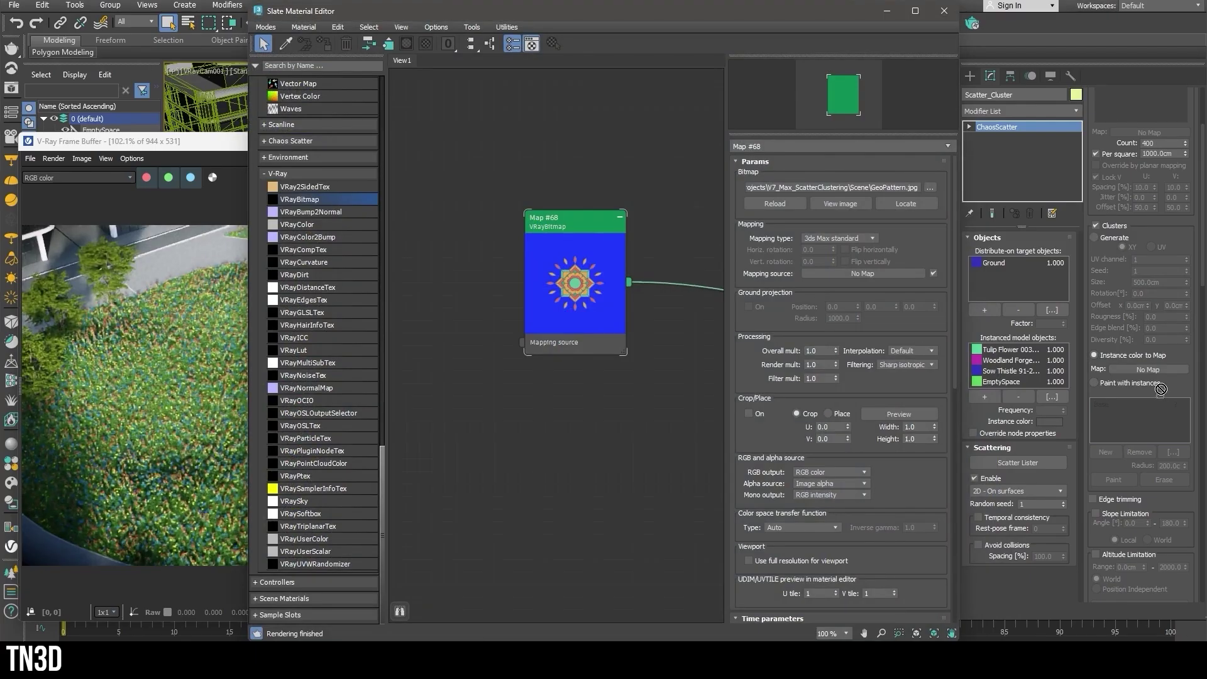
# Instance the mandala VRayBitmap into the Clusters Map slot and paint three flower patches on the lawn.
pyautogui.moveTo(1160, 388); pyautogui.dragTo(1147, 370)
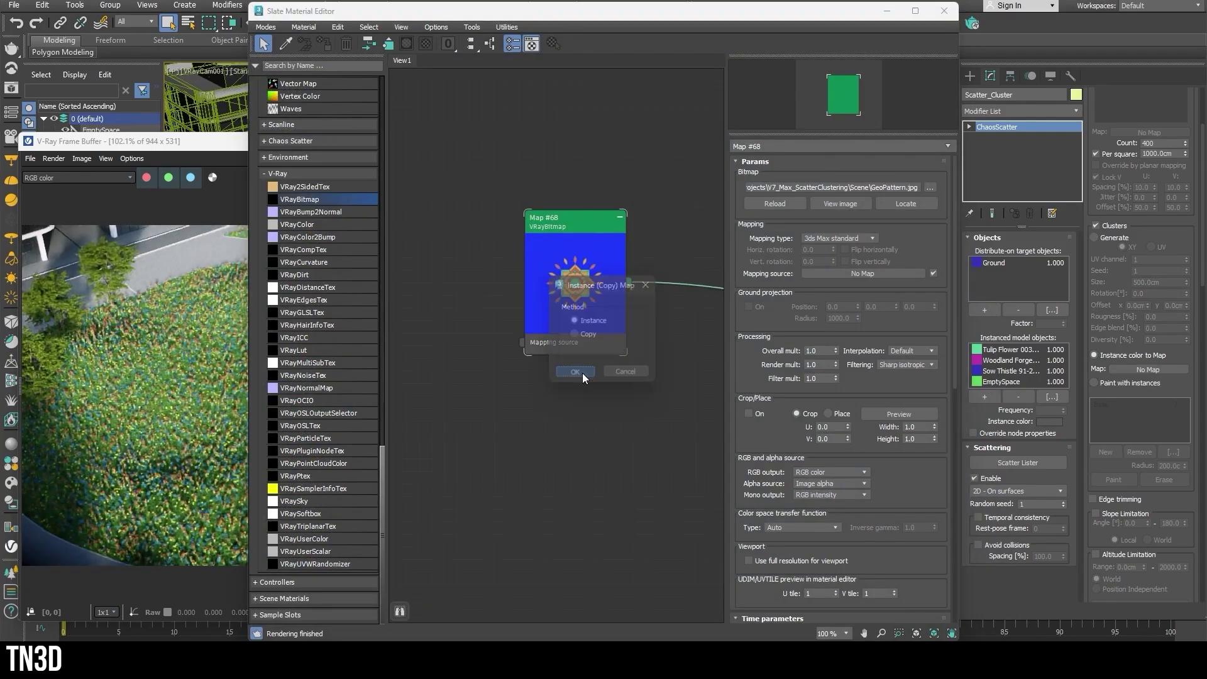
pyautogui.click(887, 17)
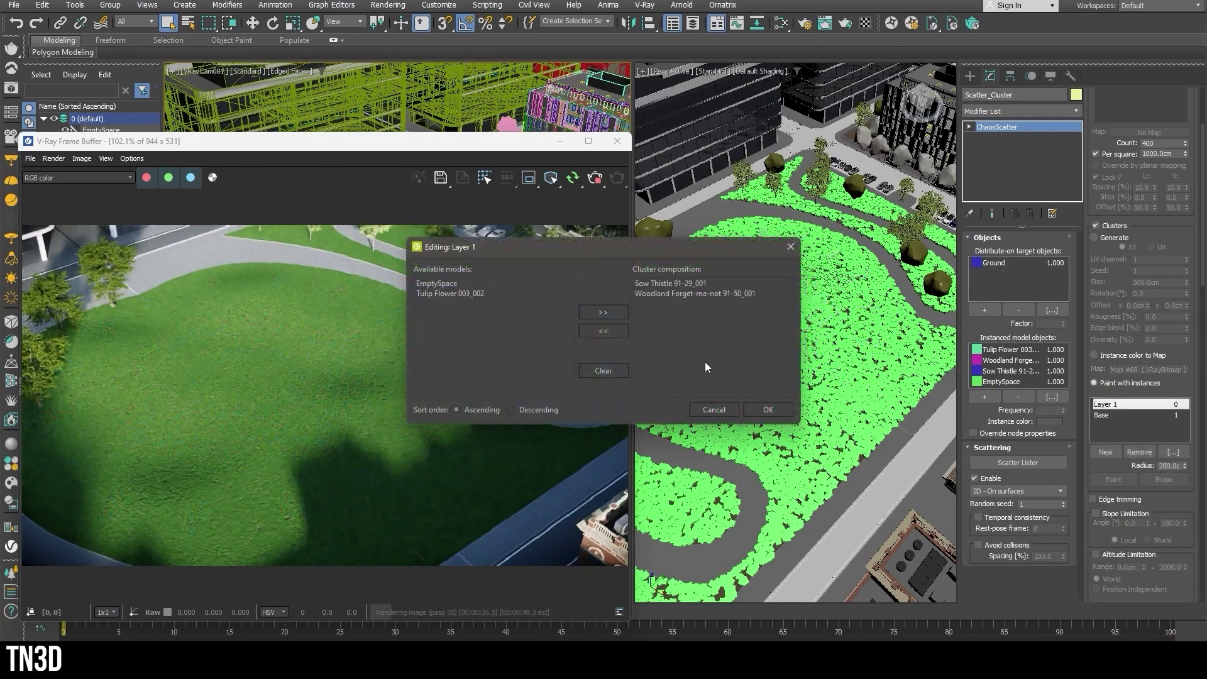
pyautogui.click(766, 336)
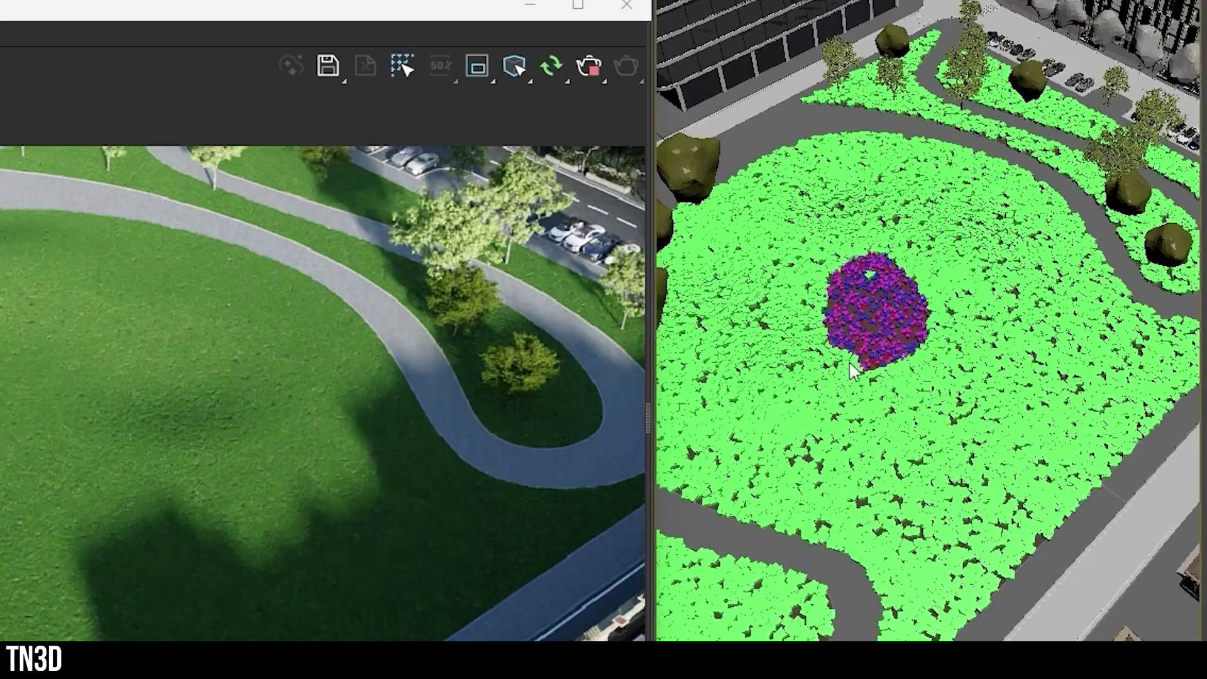
pyautogui.click(968, 211)
pyautogui.moveTo(842, 188); pyautogui.dragTo(812, 235)
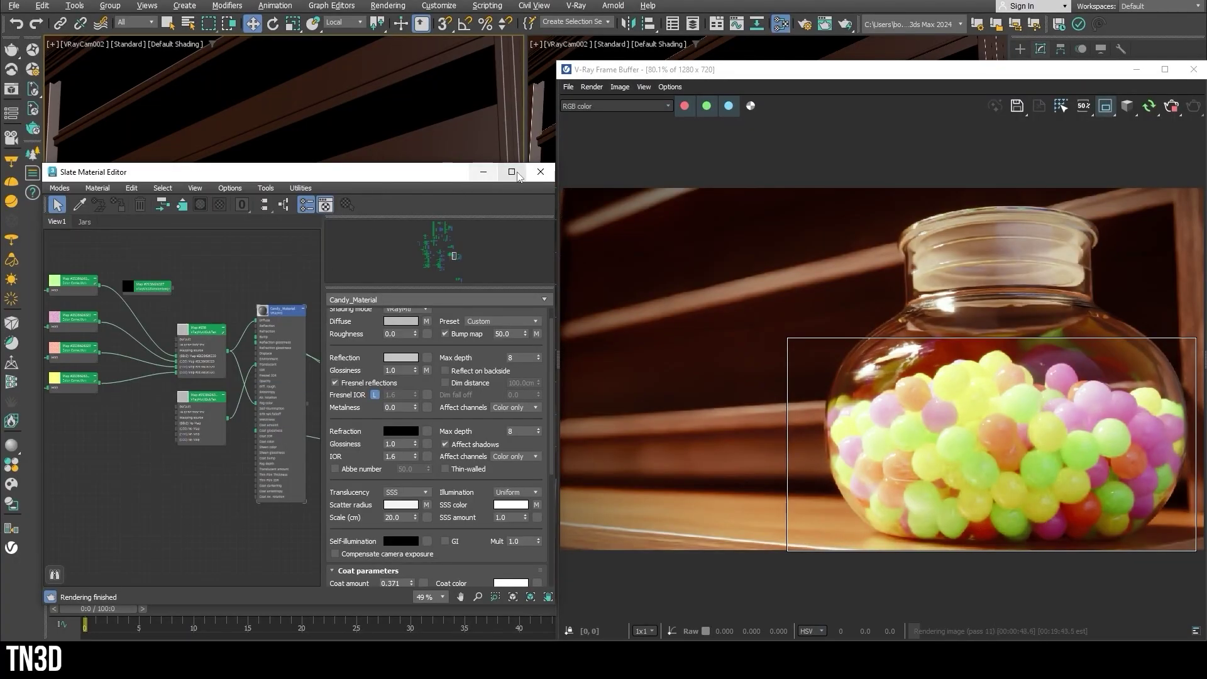
# Instance a VRayUVWRandomizer into the VRayMultiSubTex mapping with stochastic tiling, 0.2/0.5 tiling, 360° rotation.
pyautogui.click(538, 170)
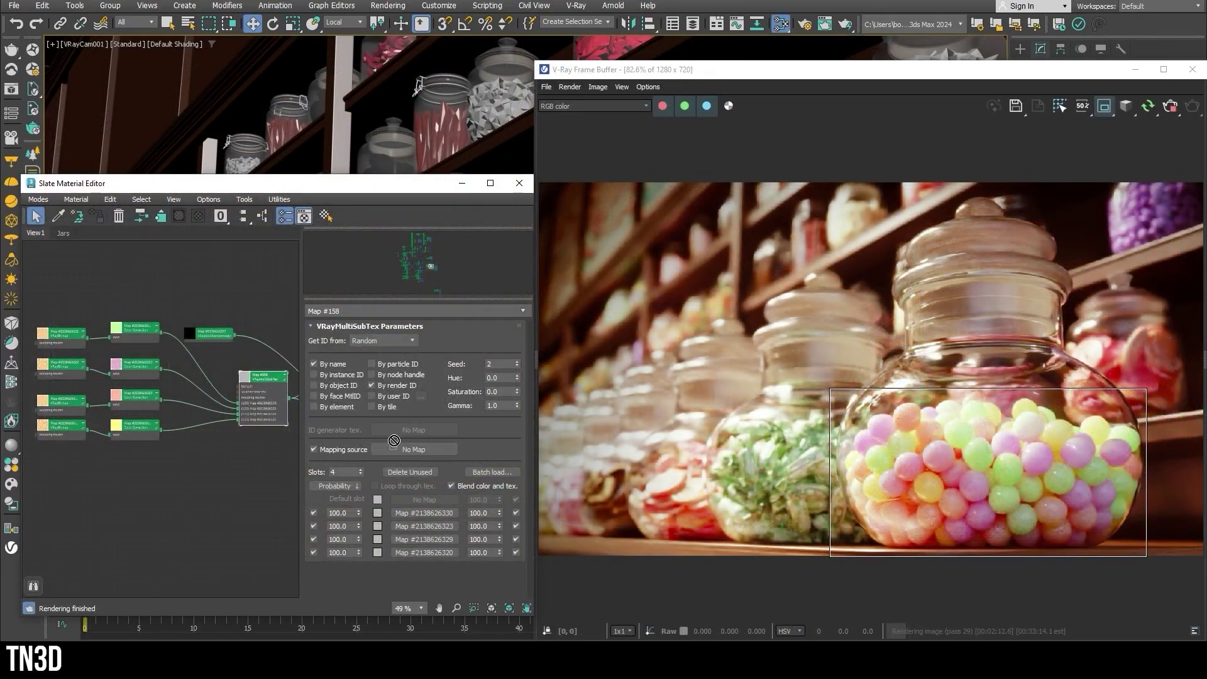
pyautogui.moveTo(394, 440); pyautogui.dragTo(407, 450)
pyautogui.click(320, 439)
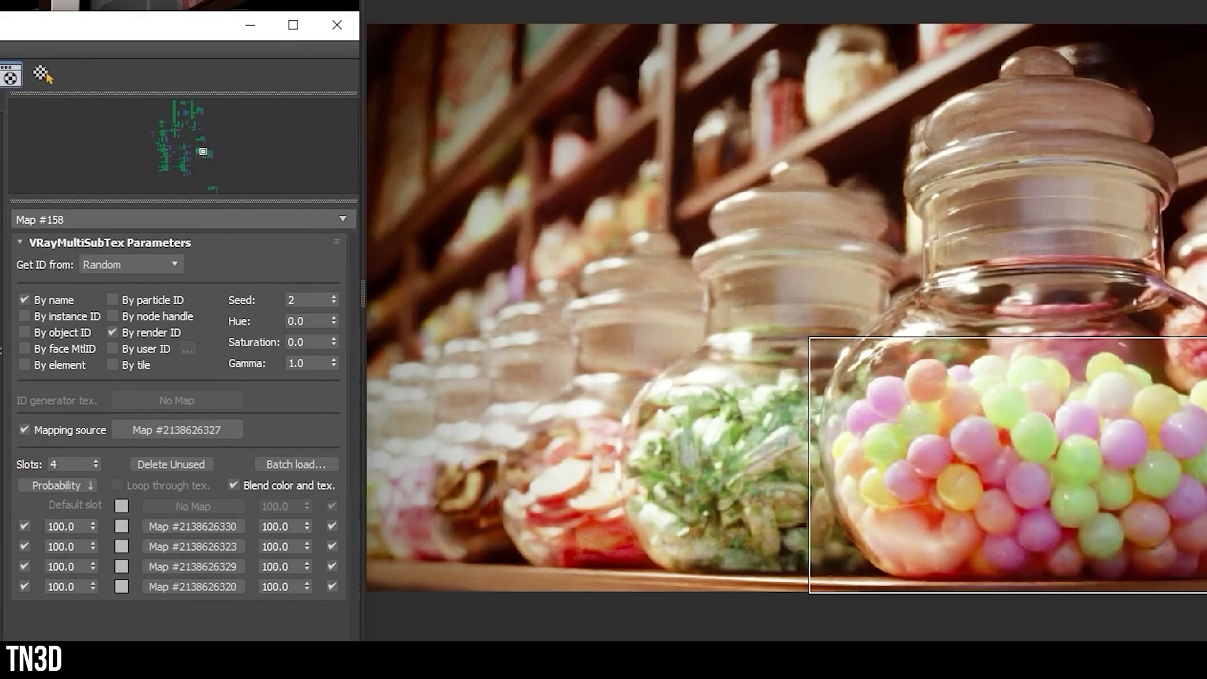
pyautogui.click(176, 429)
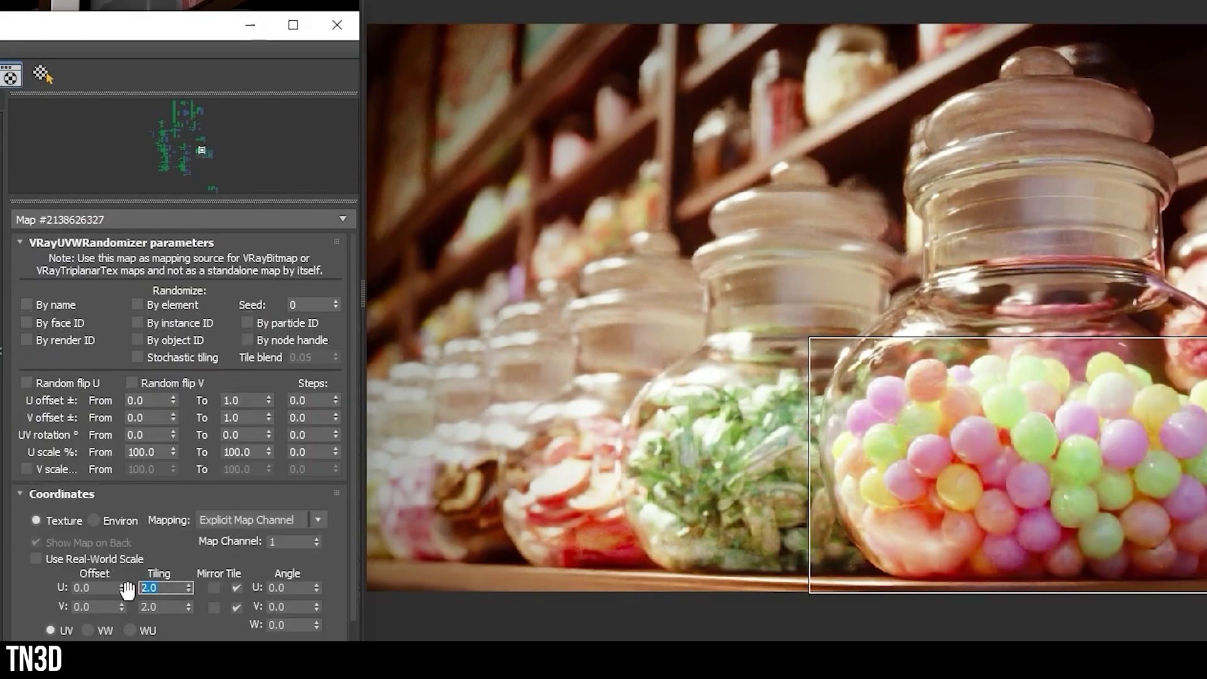
pyautogui.write('0.5')
pyautogui.press('Return')
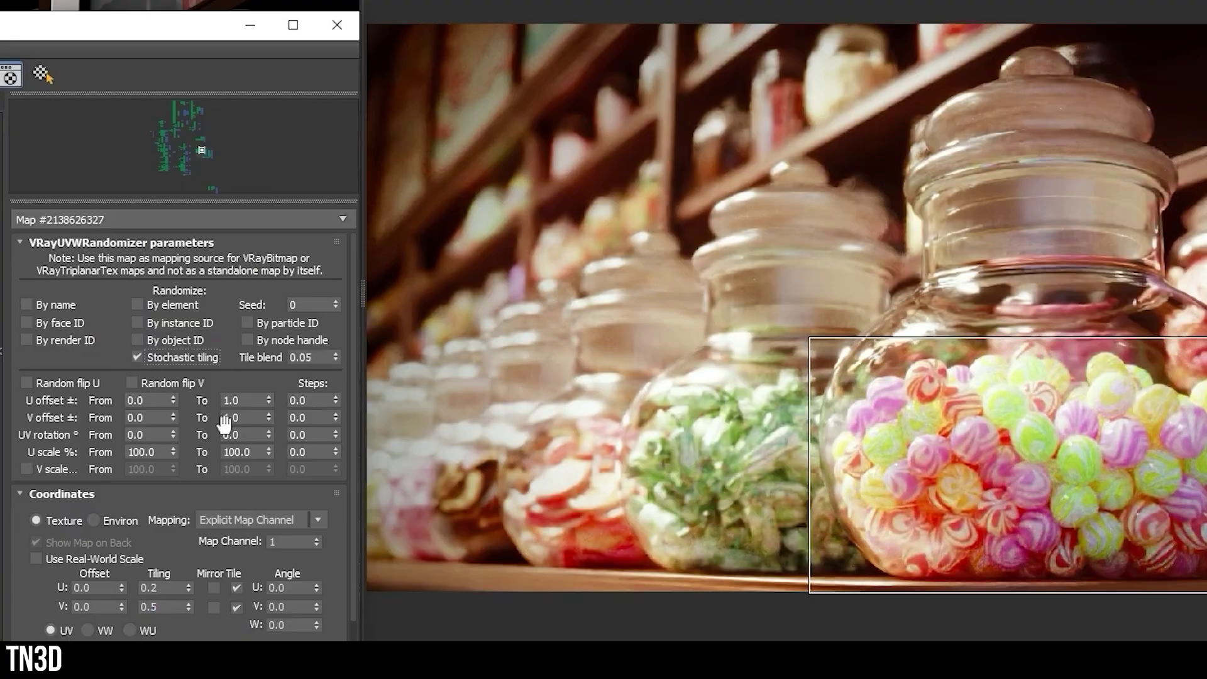
pyautogui.press('Return')
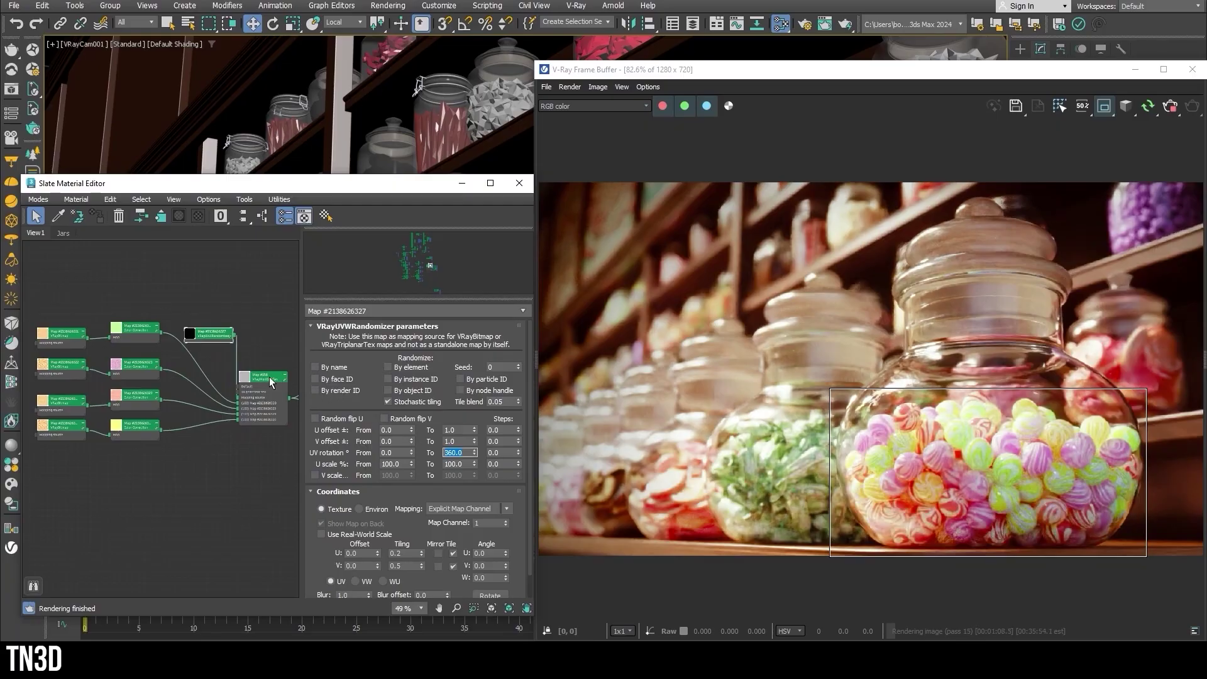
# Set the VRayMultiSubTex slot weights to 80 for the first colour and 100 for the rest.
pyautogui.click(270, 380)
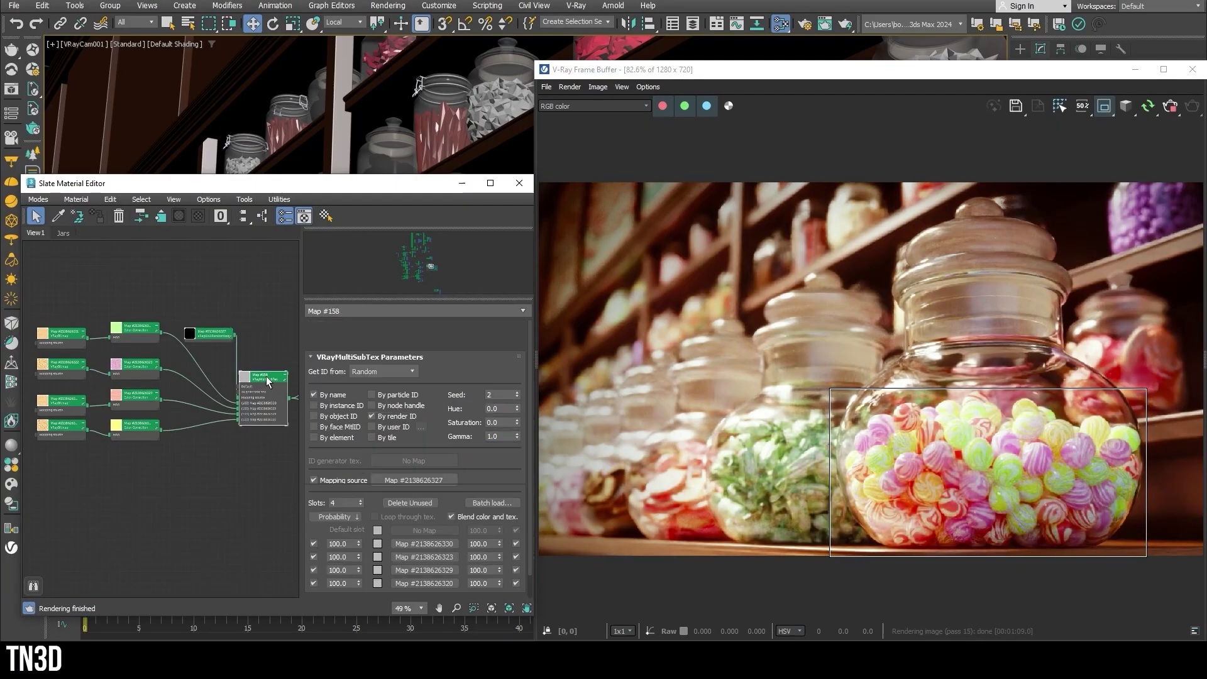
pyautogui.write('0')
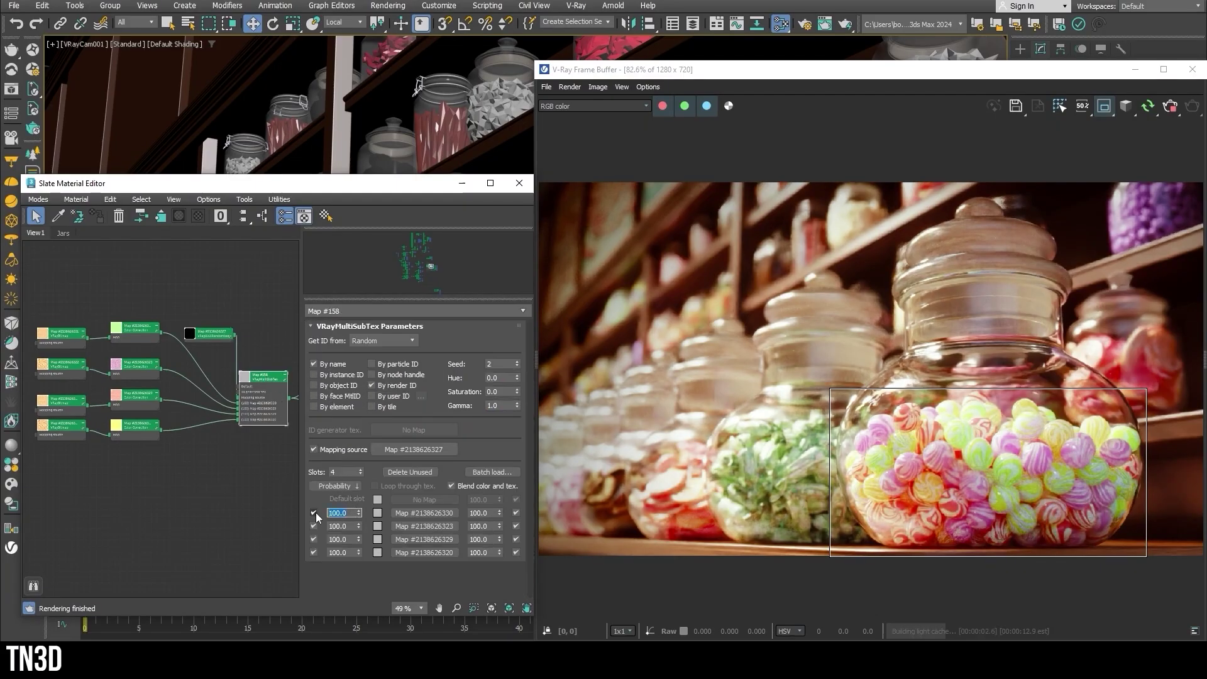
pyautogui.doubleClick(339, 539)
pyautogui.write('0')
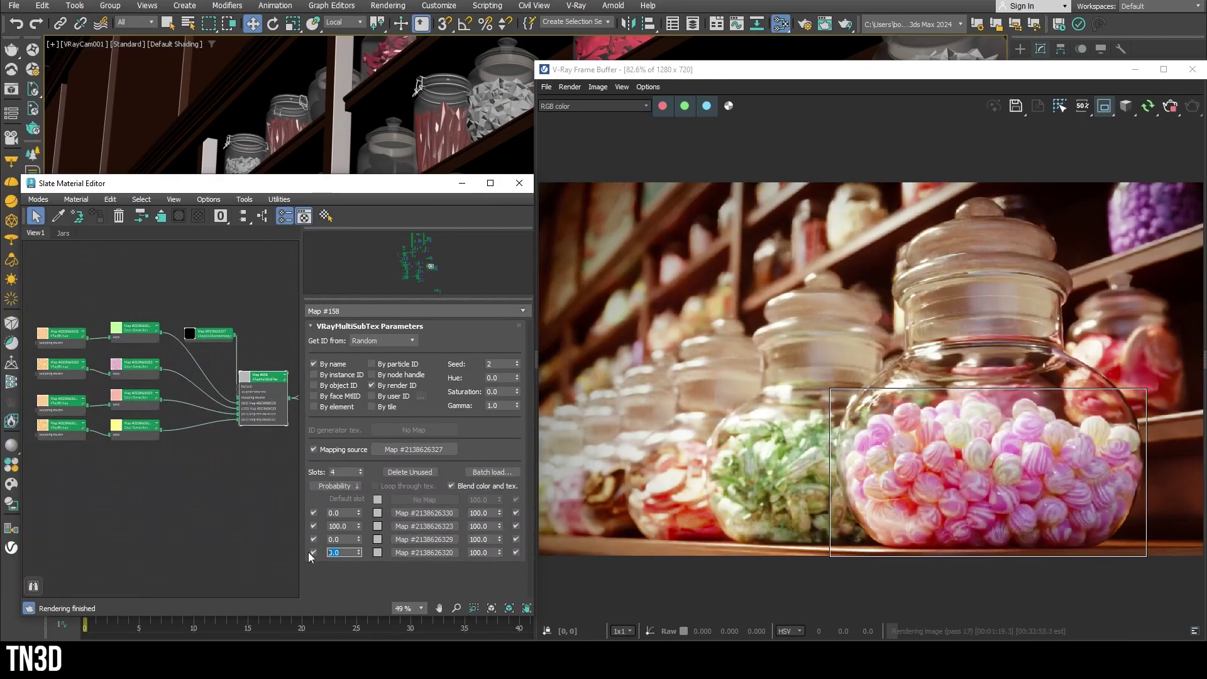
pyautogui.write('100')
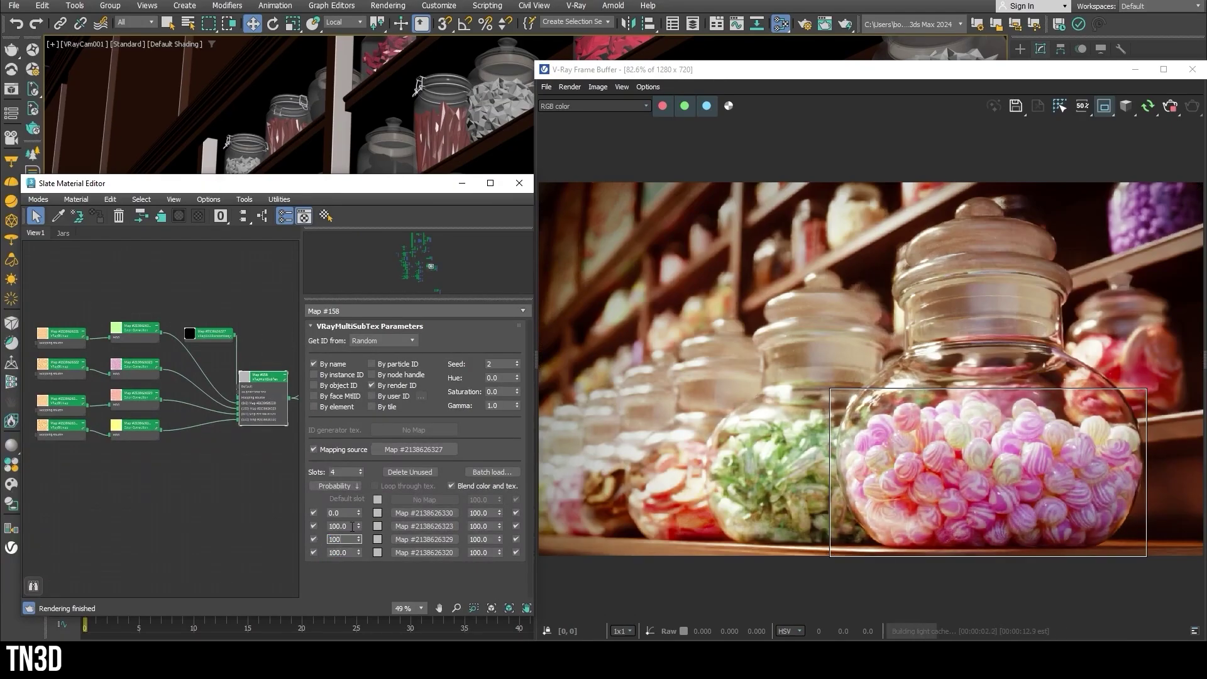
pyautogui.write('80')
pyautogui.press('Return')
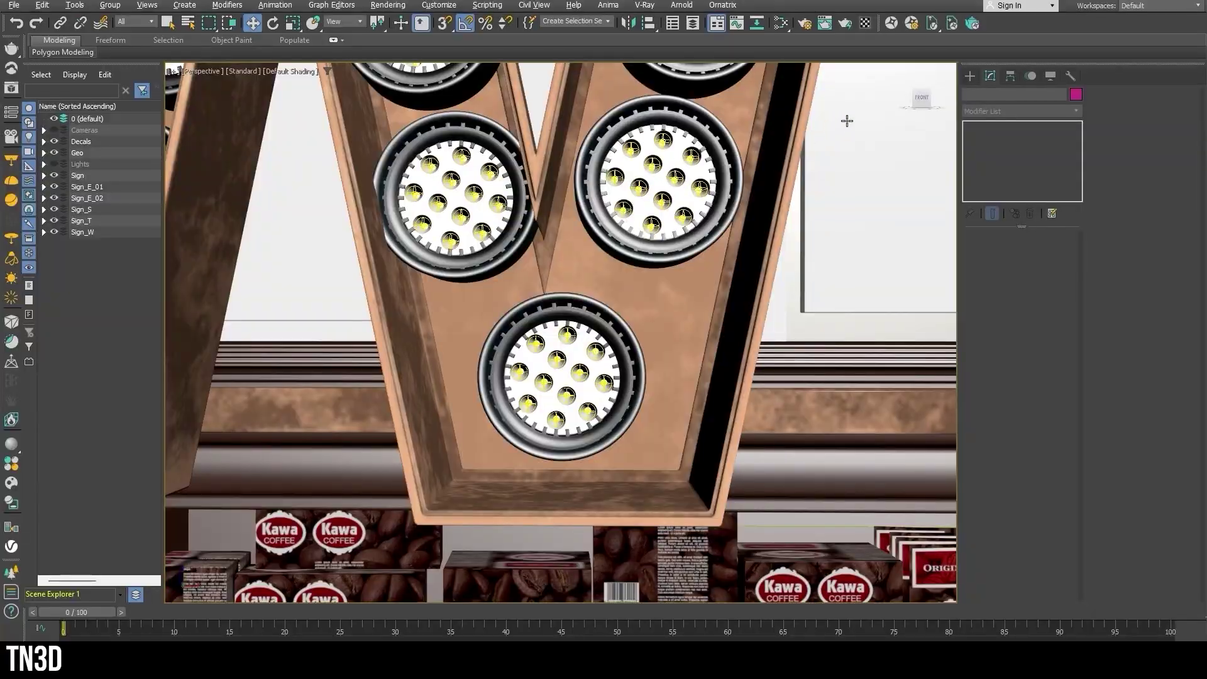
# Start rendering the candy shop's SWEET sign scene.
pyautogui.scroll(-10, 847, 121)
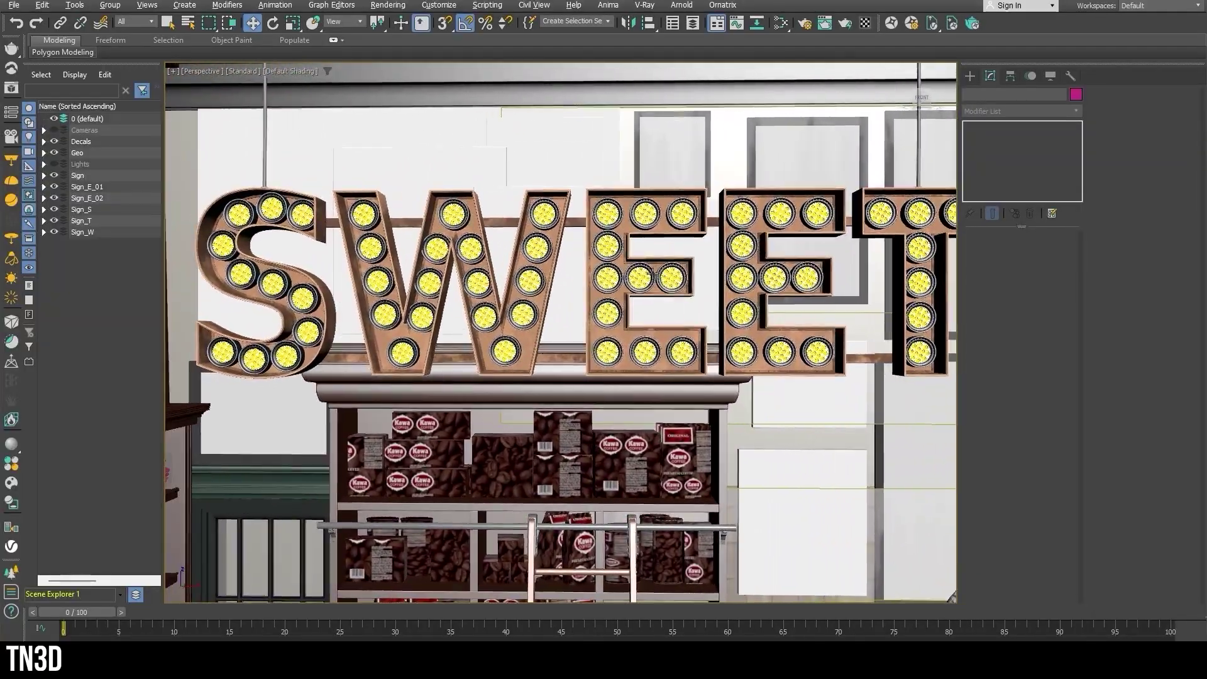
pyautogui.scroll(-5, 559, 333)
pyautogui.hotkey('shift', 'q')
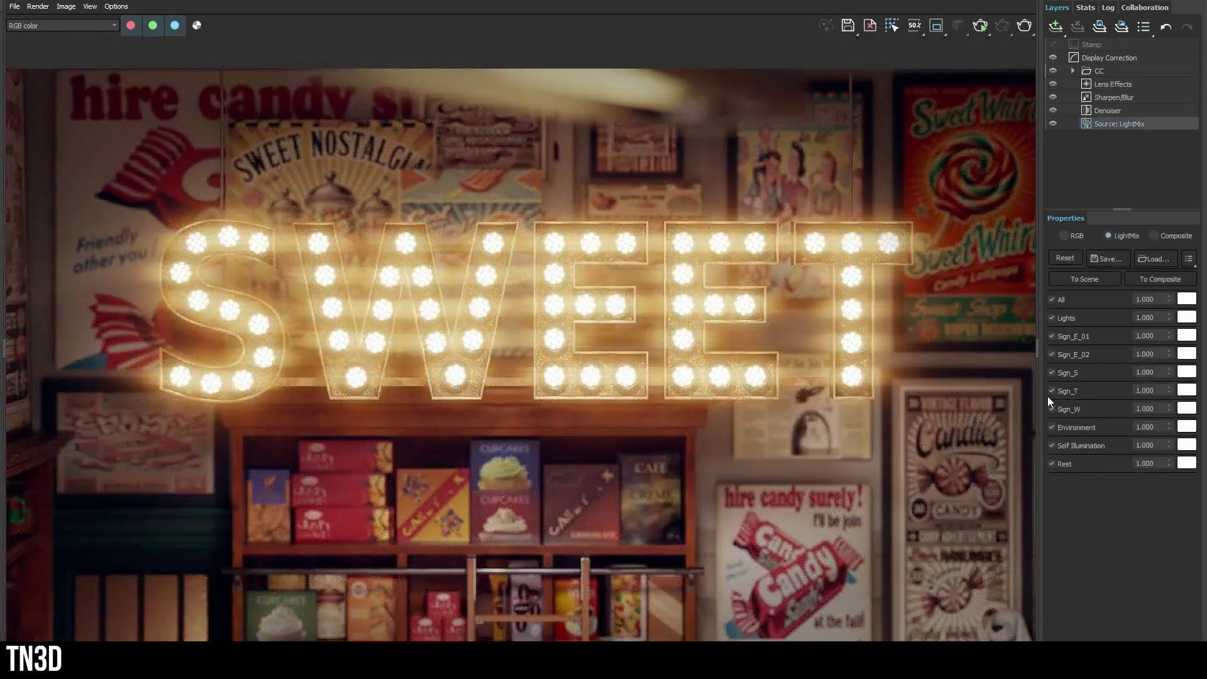
# Add a VRayLightMix render element, keeping the default light grouping, so each sign light gets its own control.
pyautogui.click(1050, 409)
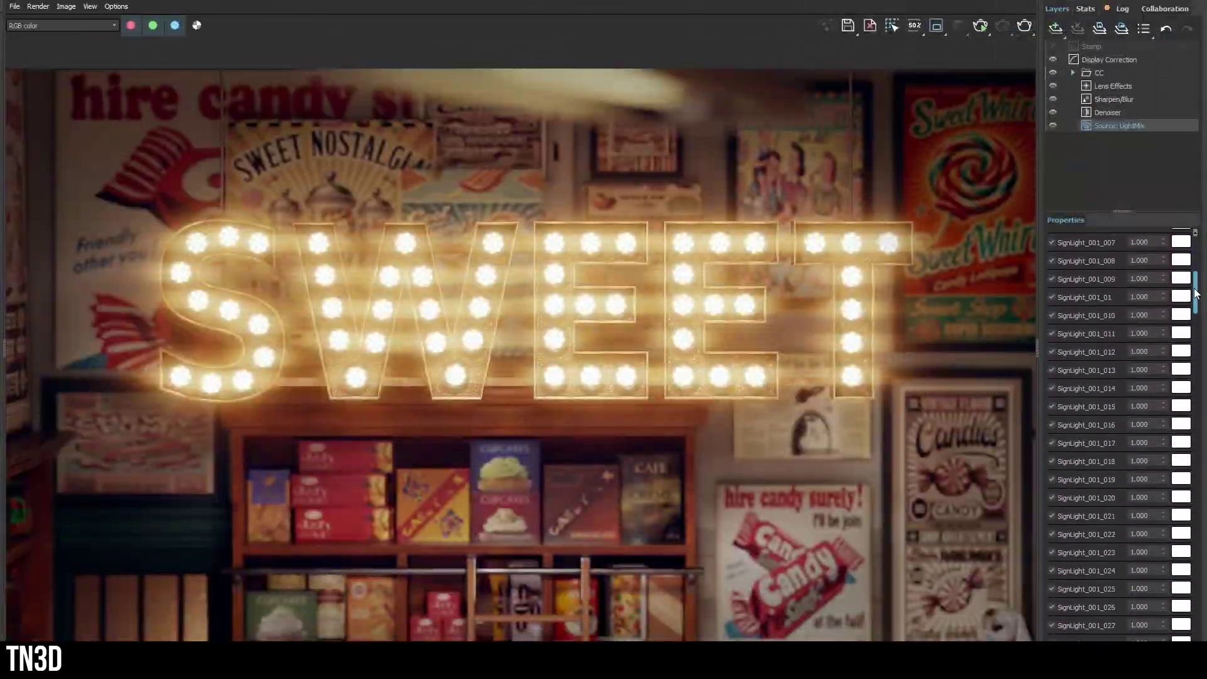
pyautogui.moveTo(1195, 294); pyautogui.dragTo(1196, 638)
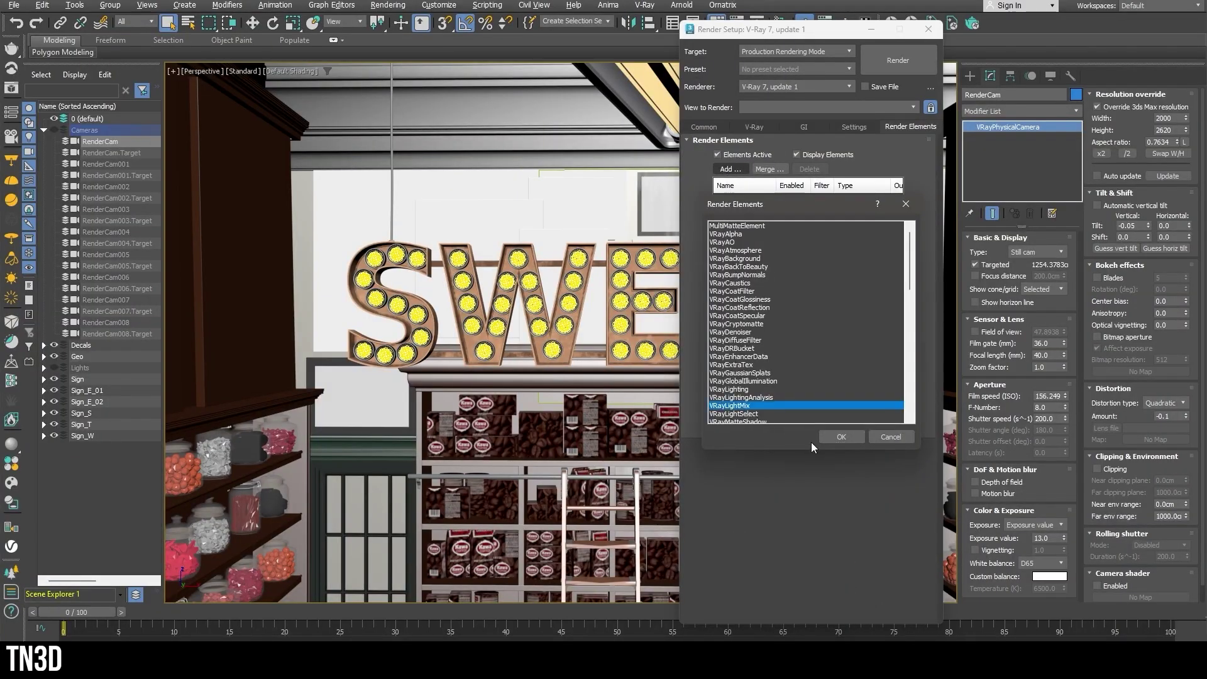
pyautogui.click(841, 436)
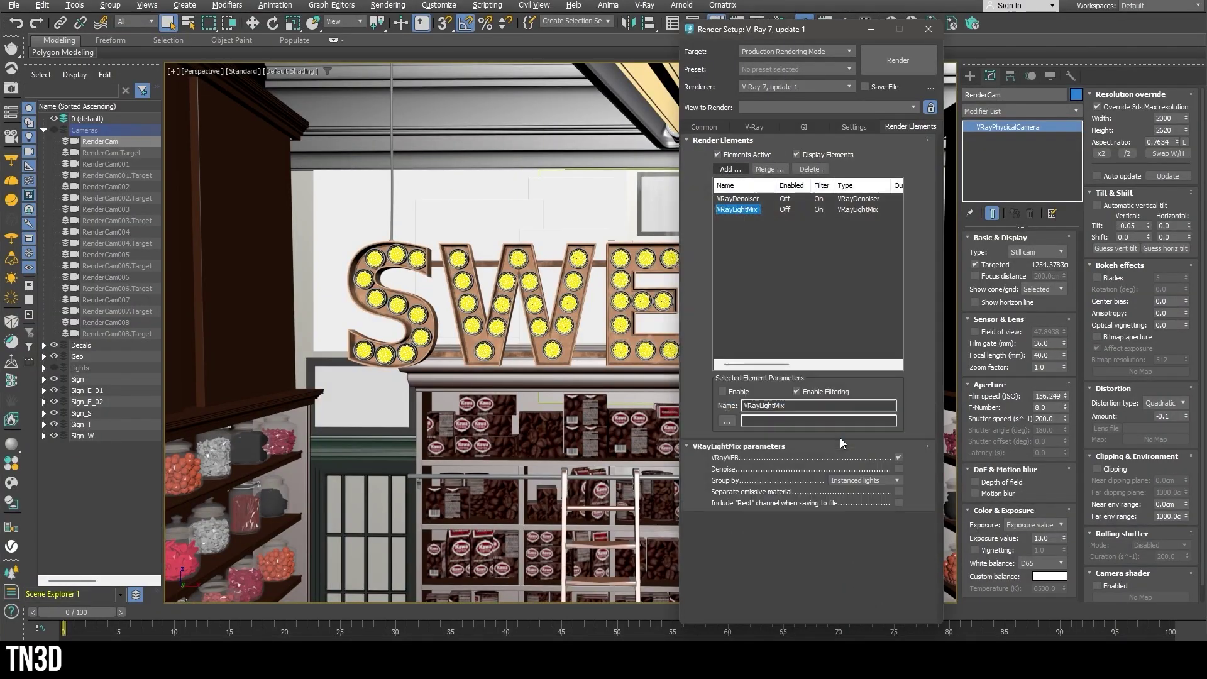
pyautogui.click(892, 480)
pyautogui.click(884, 489)
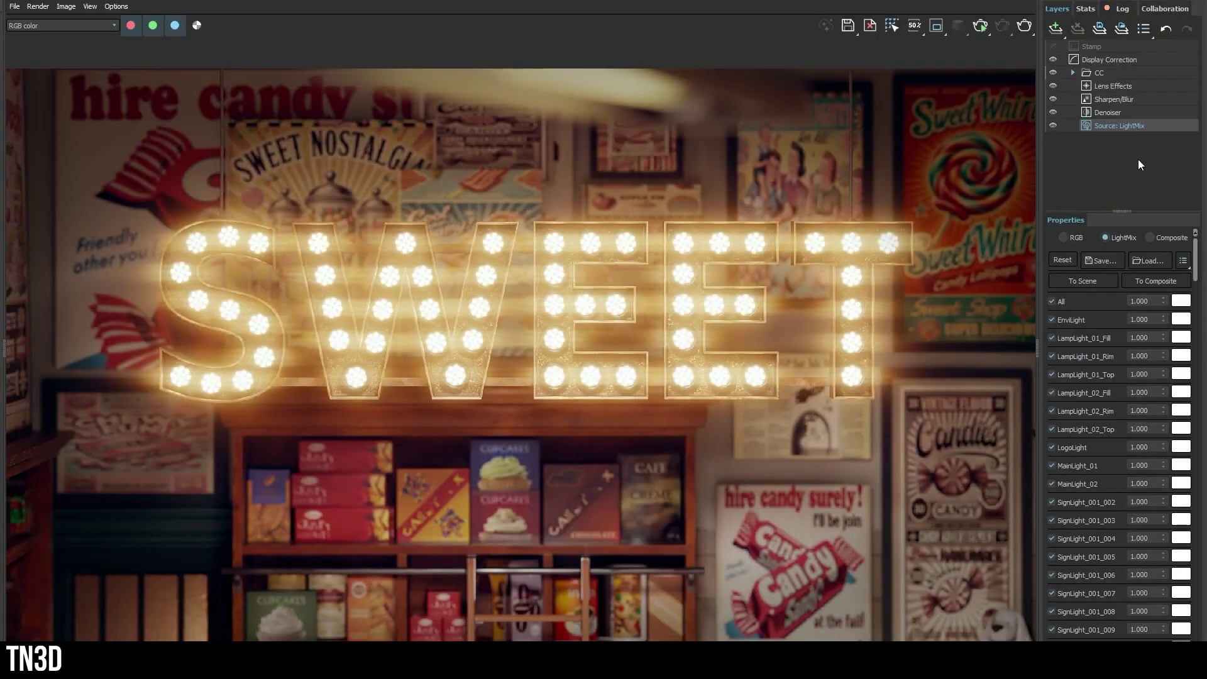
pyautogui.moveTo(1197, 268); pyautogui.dragTo(1167, 602)
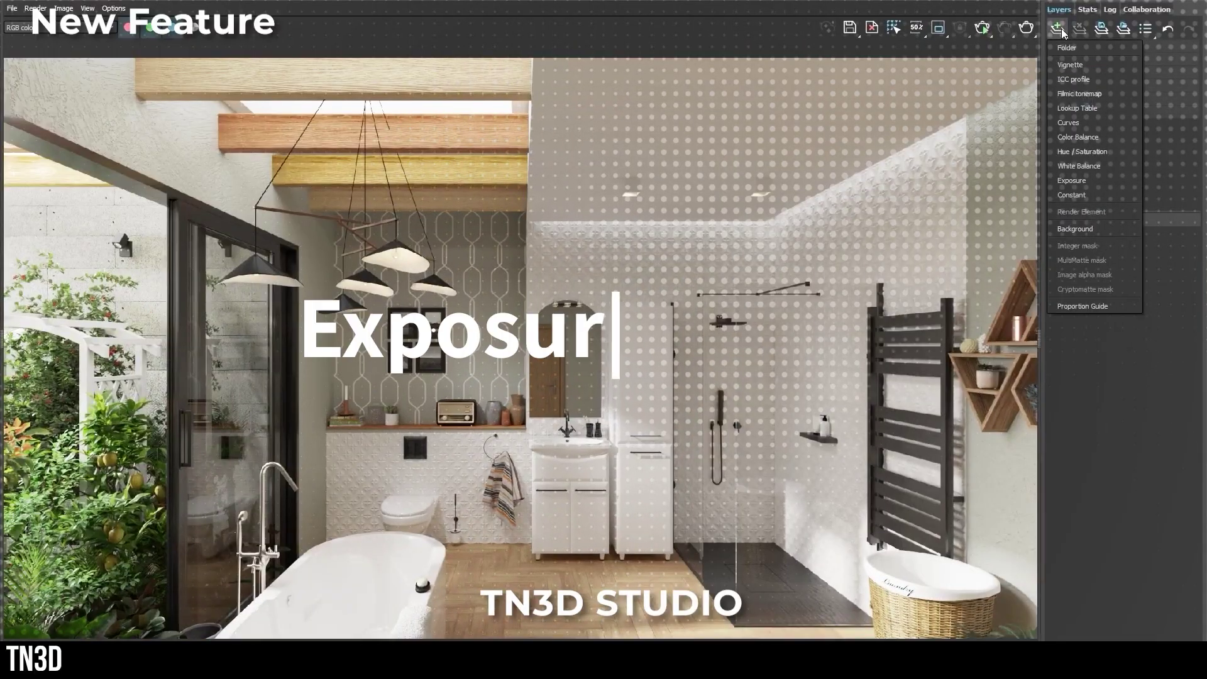
# Add an Exposure layer to the bathroom render, darken it, then brighten it with the clip warning on.
pyautogui.click(1092, 181)
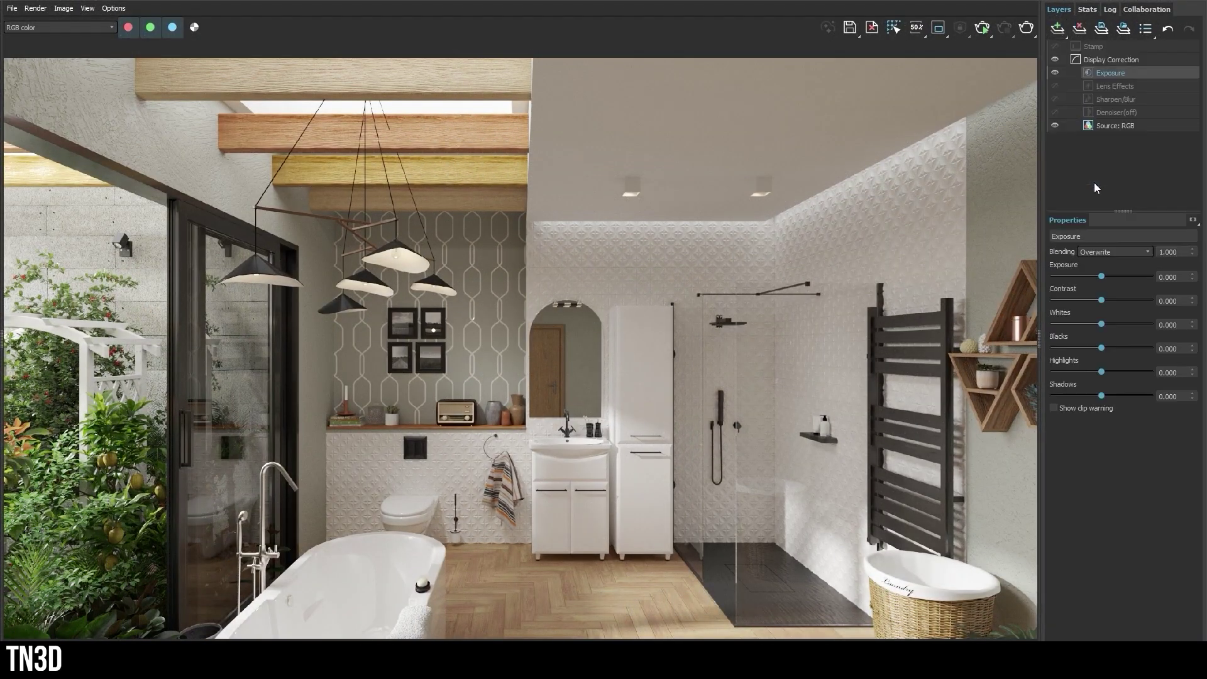
pyautogui.moveTo(1103, 277)
pyautogui.mouseDown()
pyautogui.moveTo(1115, 278)
pyautogui.moveTo(1089, 278)
pyautogui.mouseUp()
pyautogui.click(1054, 408)
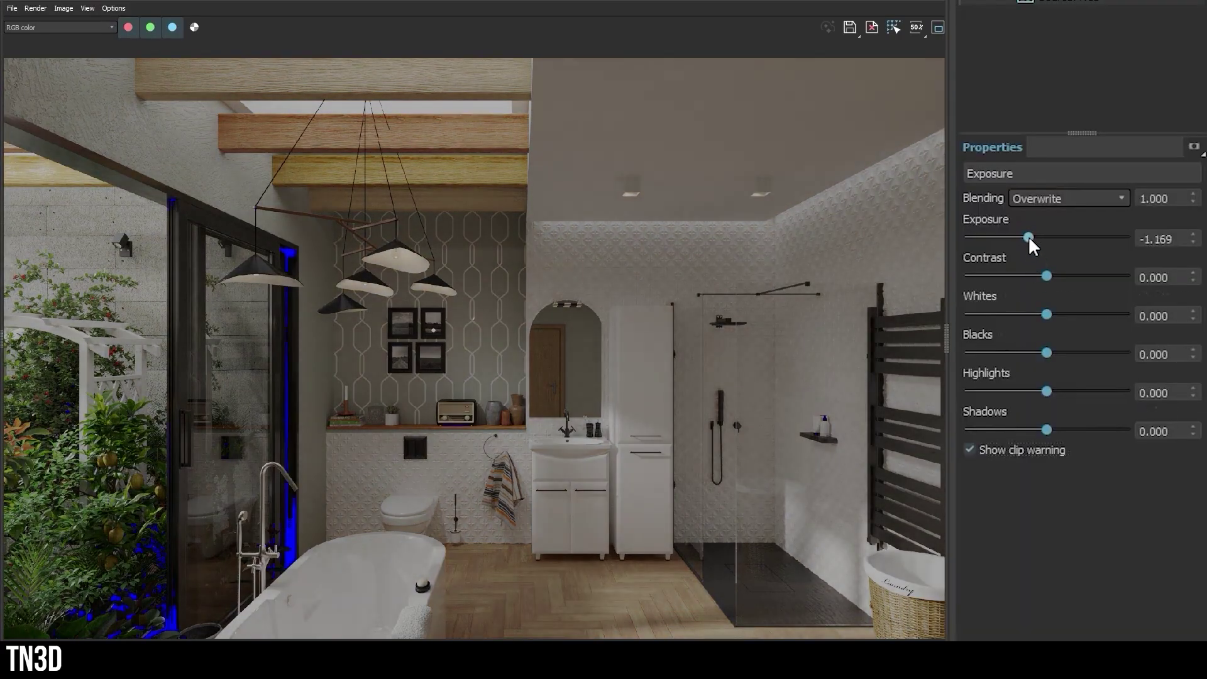
pyautogui.moveTo(1028, 237); pyautogui.dragTo(1049, 318)
# Turn off the clip warning, lower whites and blacks, and preview the highlight-affected pixels.
pyautogui.click(969, 449)
pyautogui.moveTo(1076, 314); pyautogui.dragTo(1052, 429)
pyautogui.press('j')
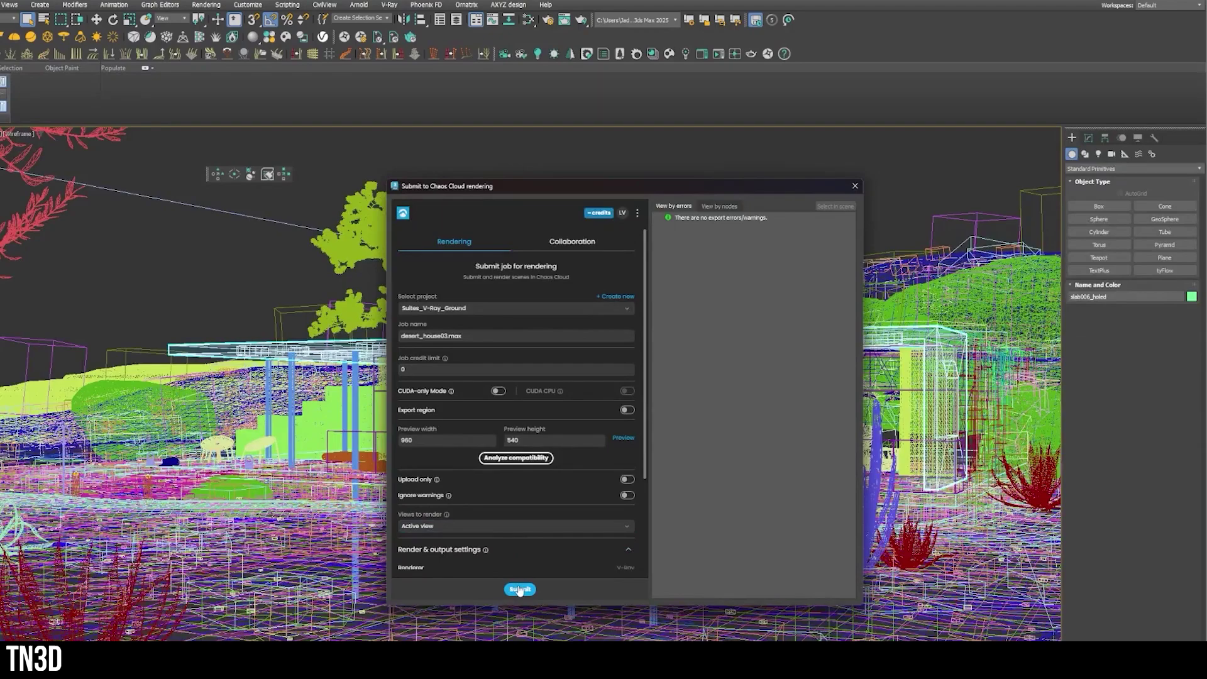
# Submit desert_house03.max to Chaos Cloud and view the uploaded job in the browser.
pyautogui.click(519, 589)
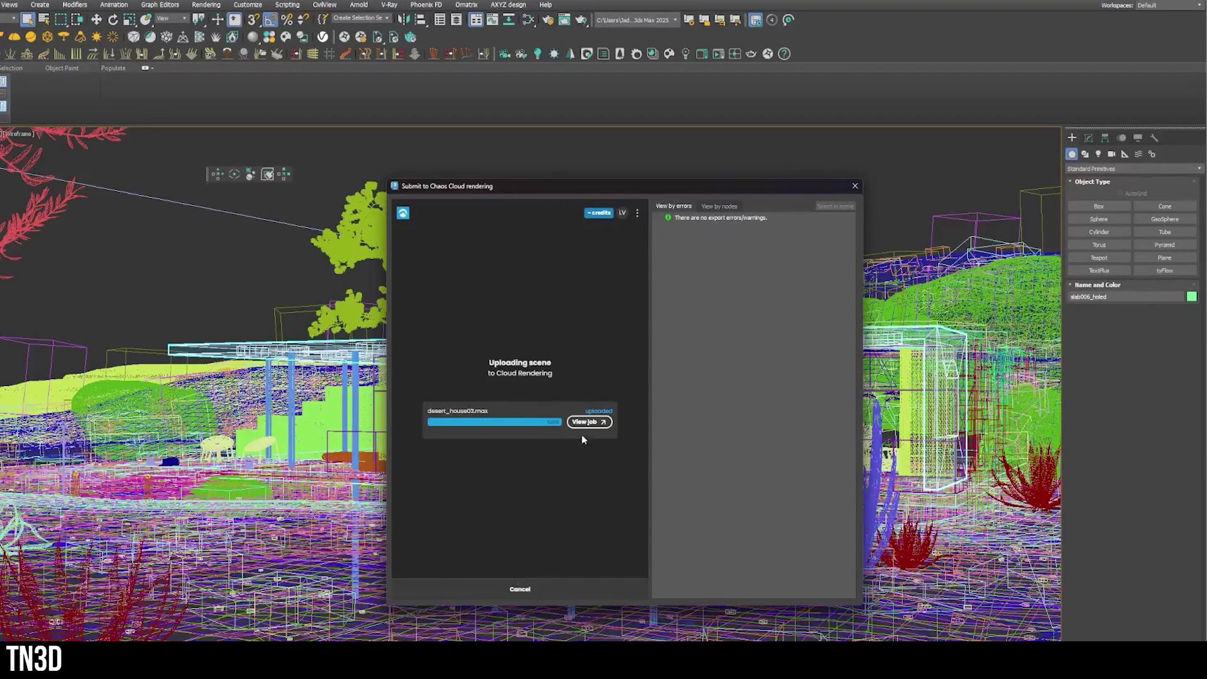
pyautogui.click(542, 451)
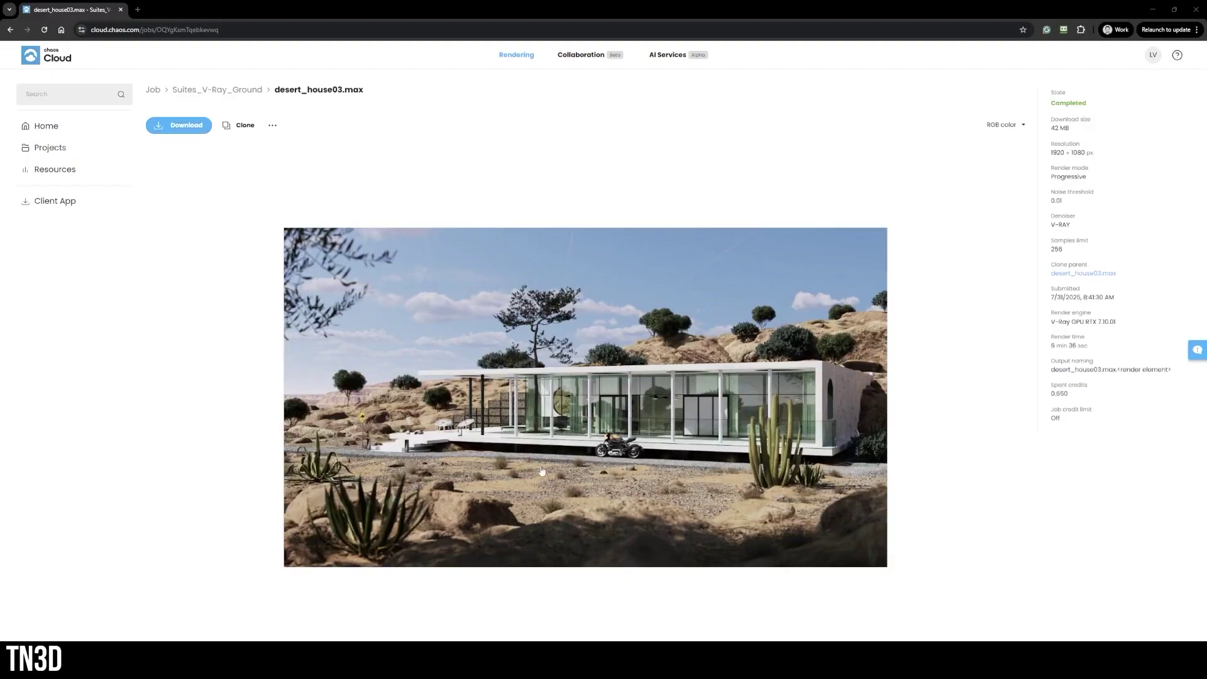
# Download the finished desert house image from the completed Chaos Cloud job.
pyautogui.click(572, 460)
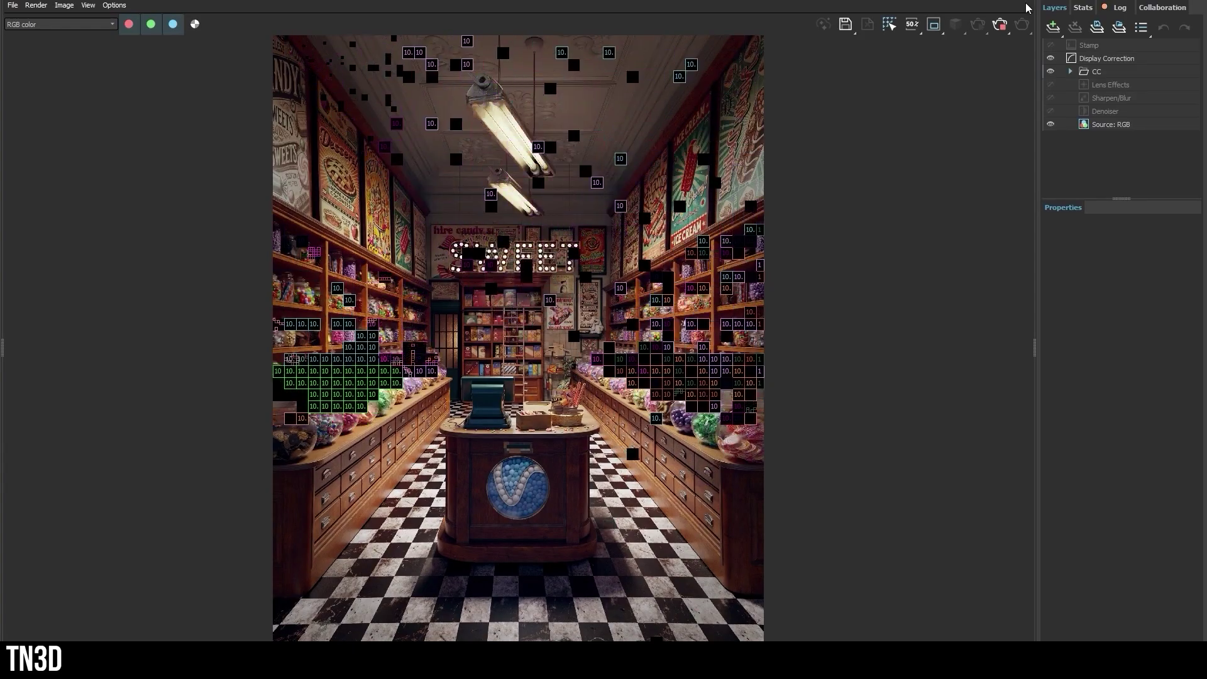
# Zoom into the candy shop bucket render with the lit SWEET sign and jar-lined counters.
pyautogui.scroll(2, 518, 405)
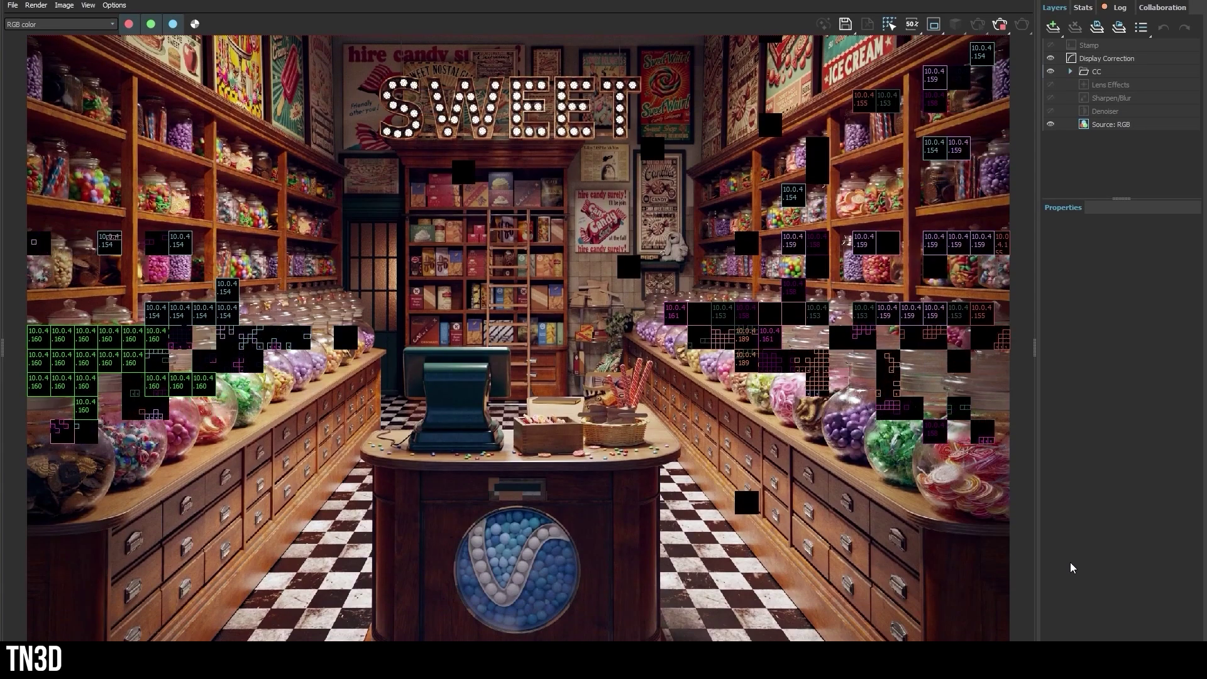